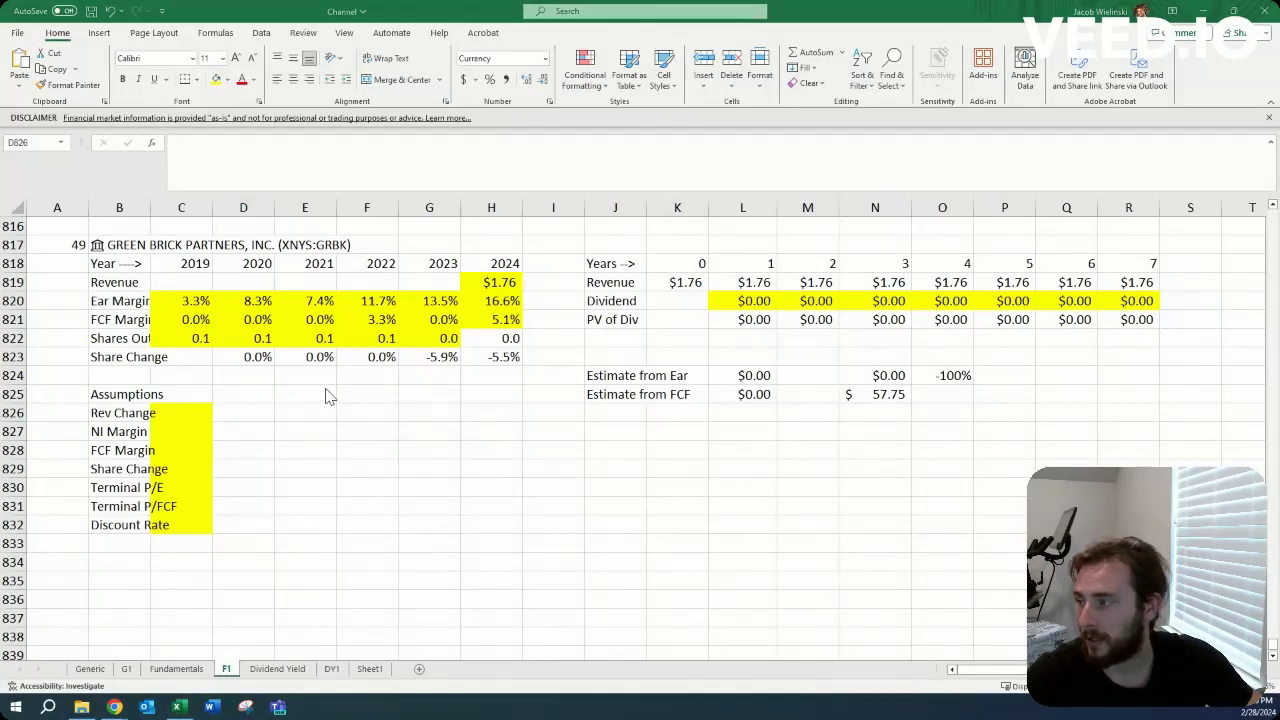
- Switch from the Excel valuation sheet to the QuickFS GRBK overview page in Chrome
key(alt+Tab)
- Collapse Green Brick's business description and highlight the 2014 revenue value of 246
click(669, 250)
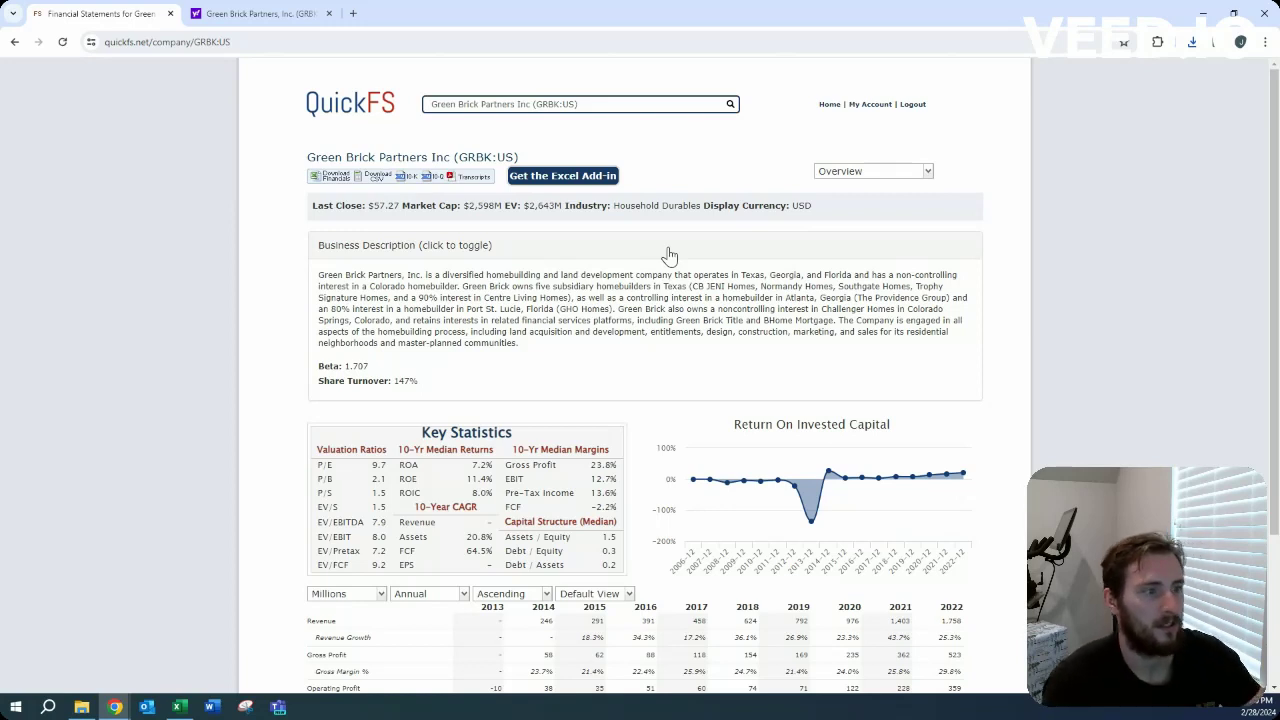
click(666, 254)
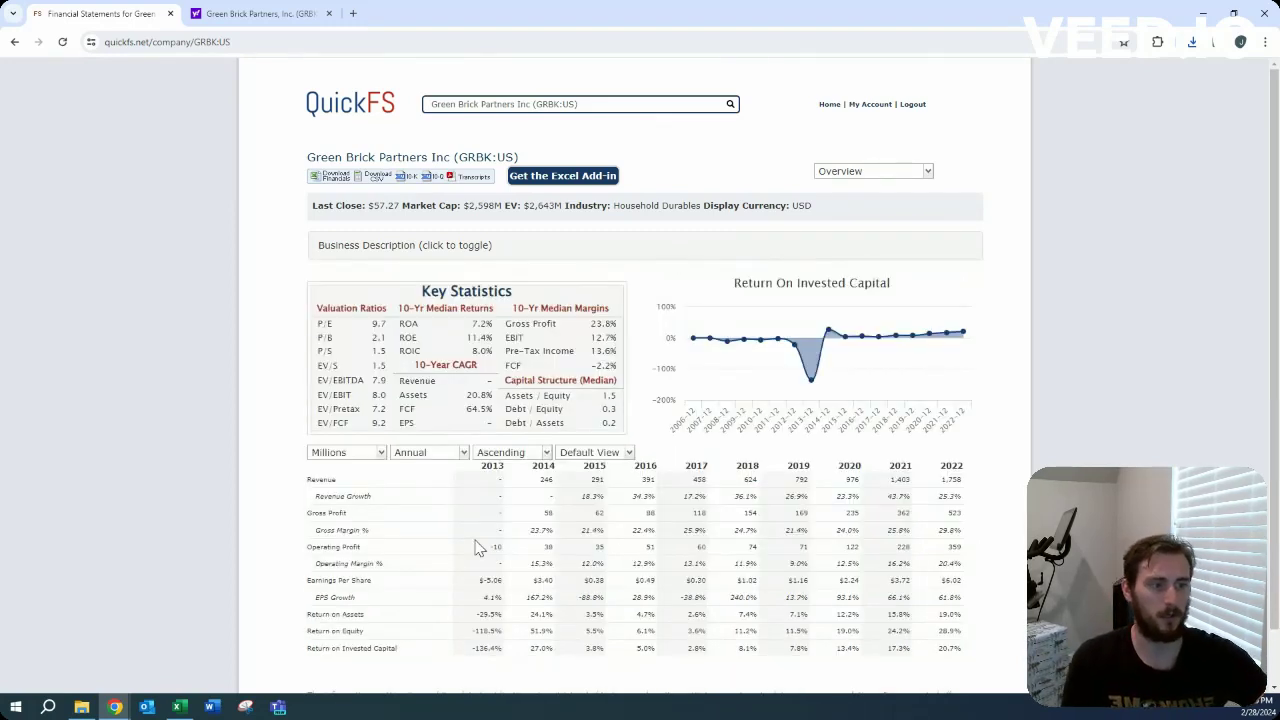
double_click(546, 480)
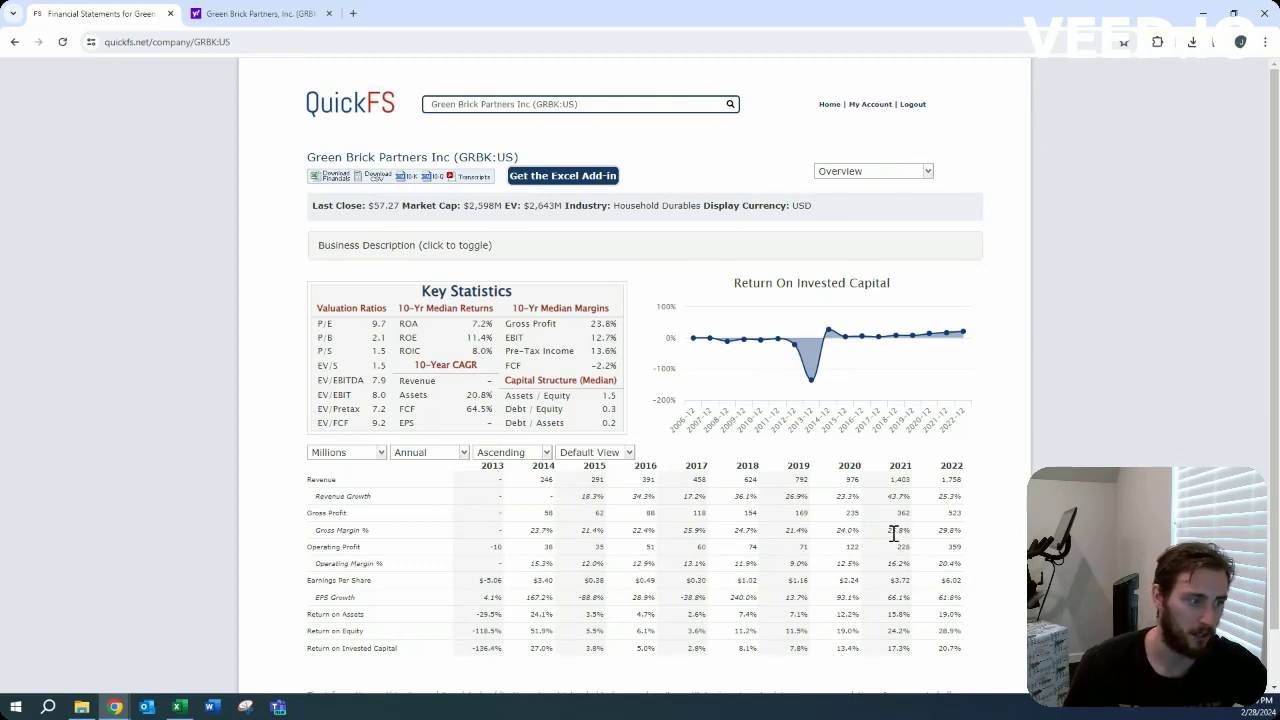
- Review the GRBK income statement, then switch to its annual cash flow statement
click(871, 174)
click(866, 207)
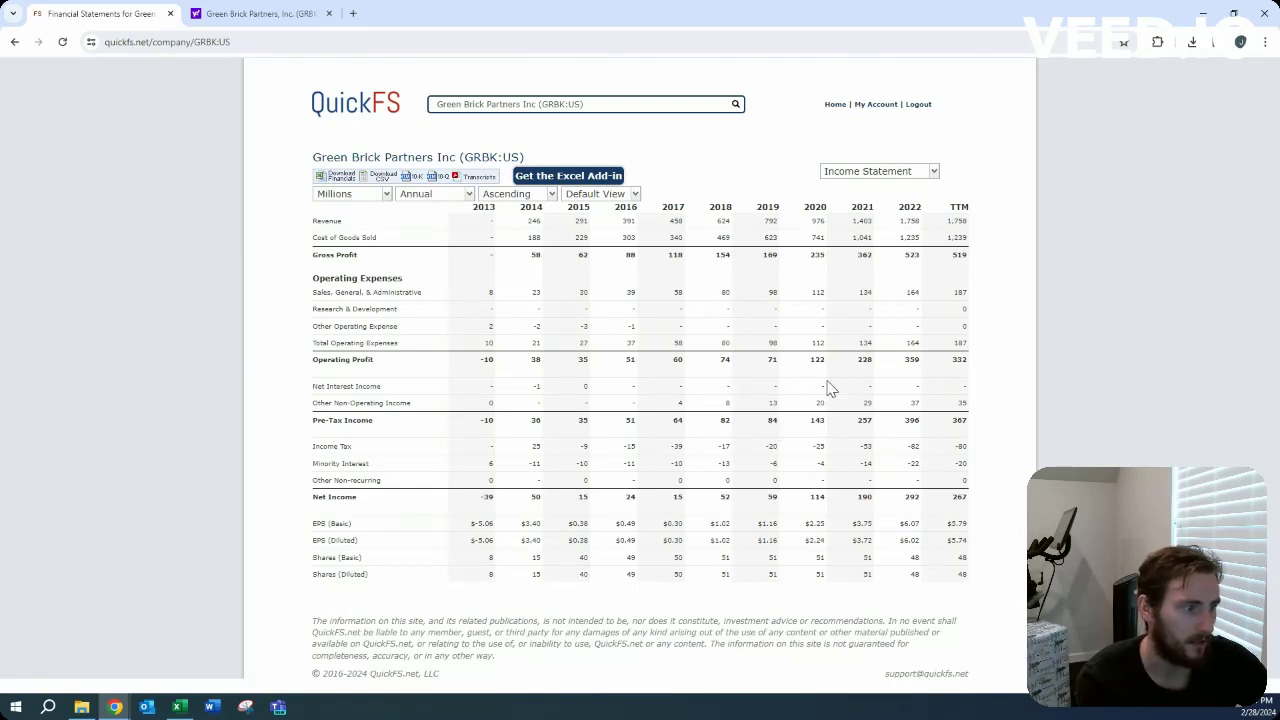
click(880, 174)
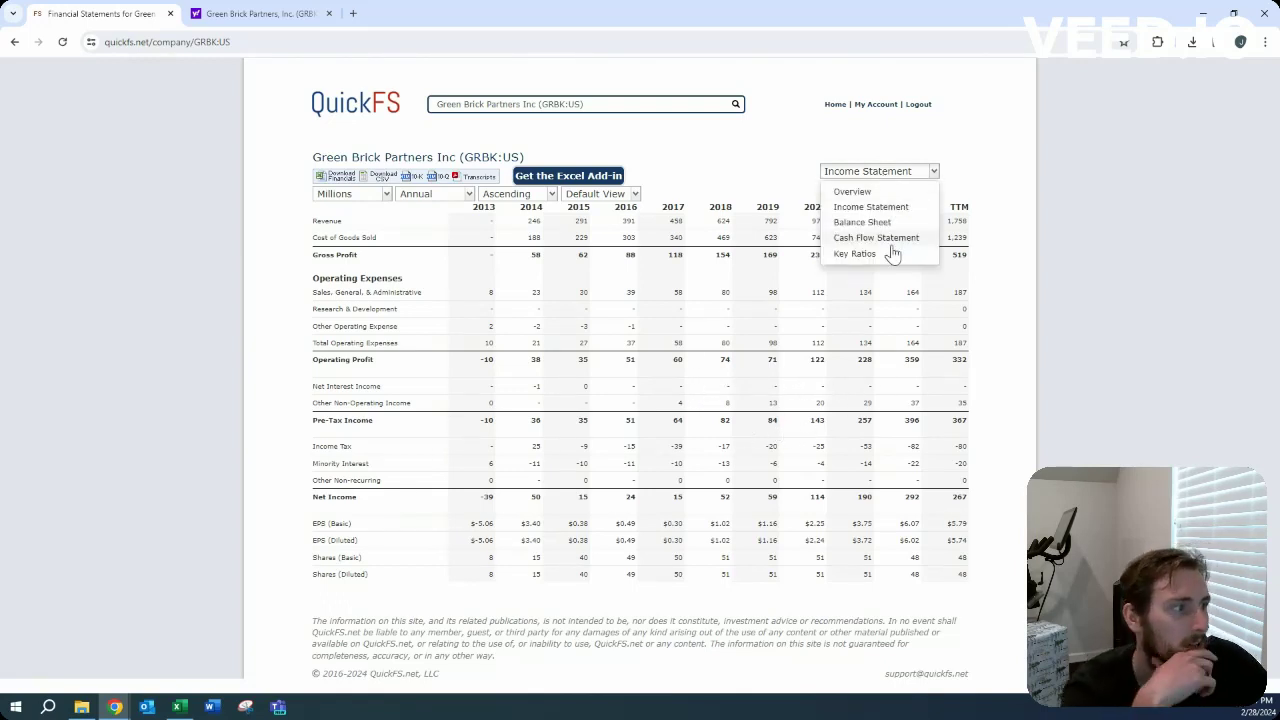
click(891, 244)
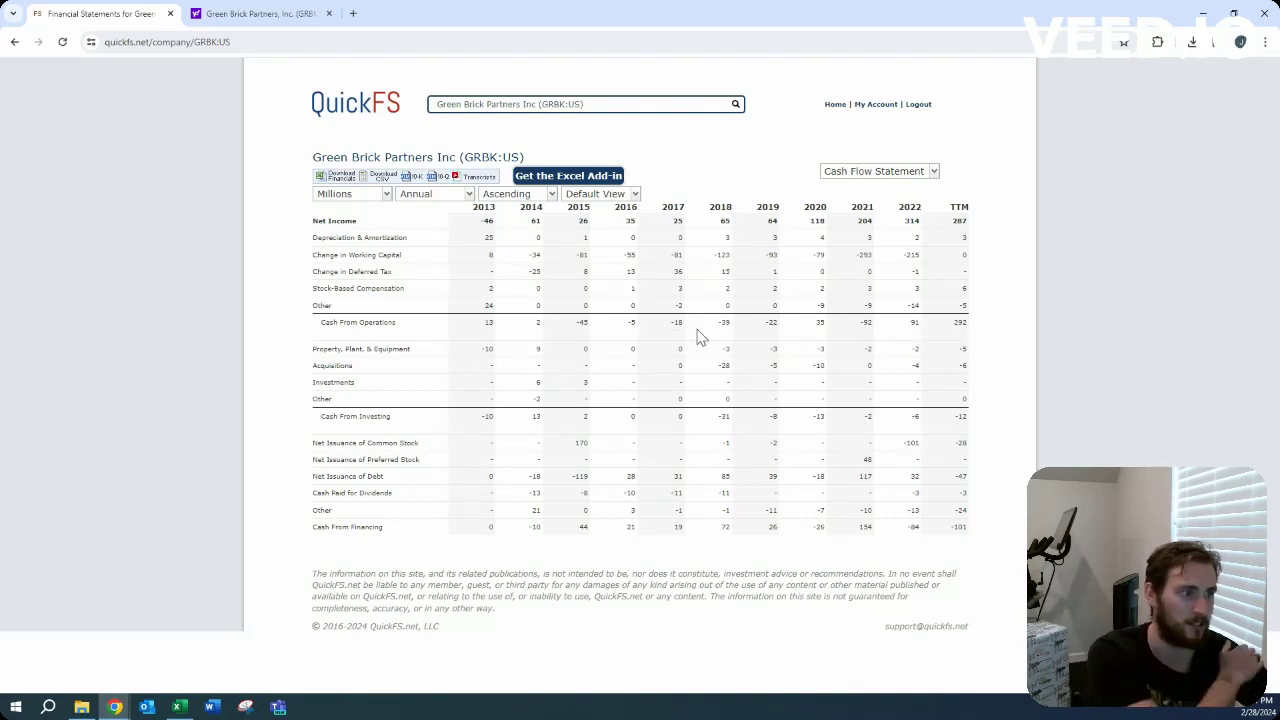
- Check the balance sheet and the cash flow statement, then head back toward the Overview page
click(868, 172)
click(874, 226)
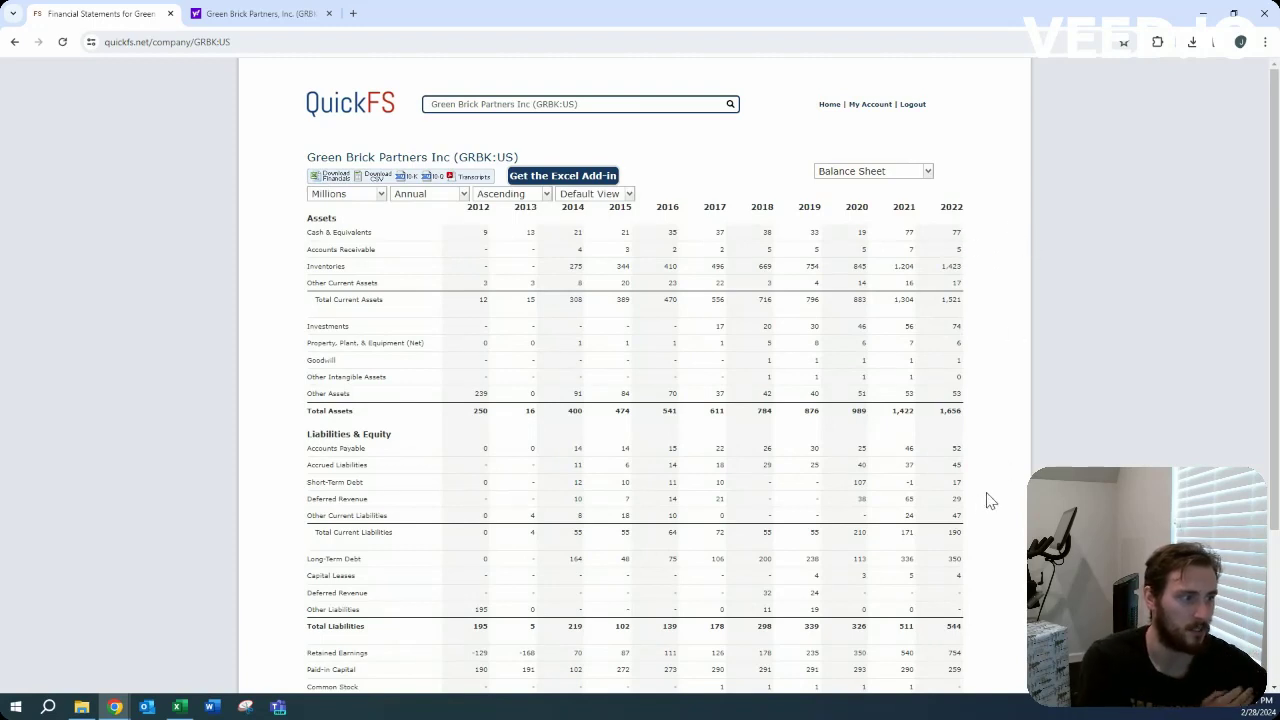
click(868, 172)
click(884, 240)
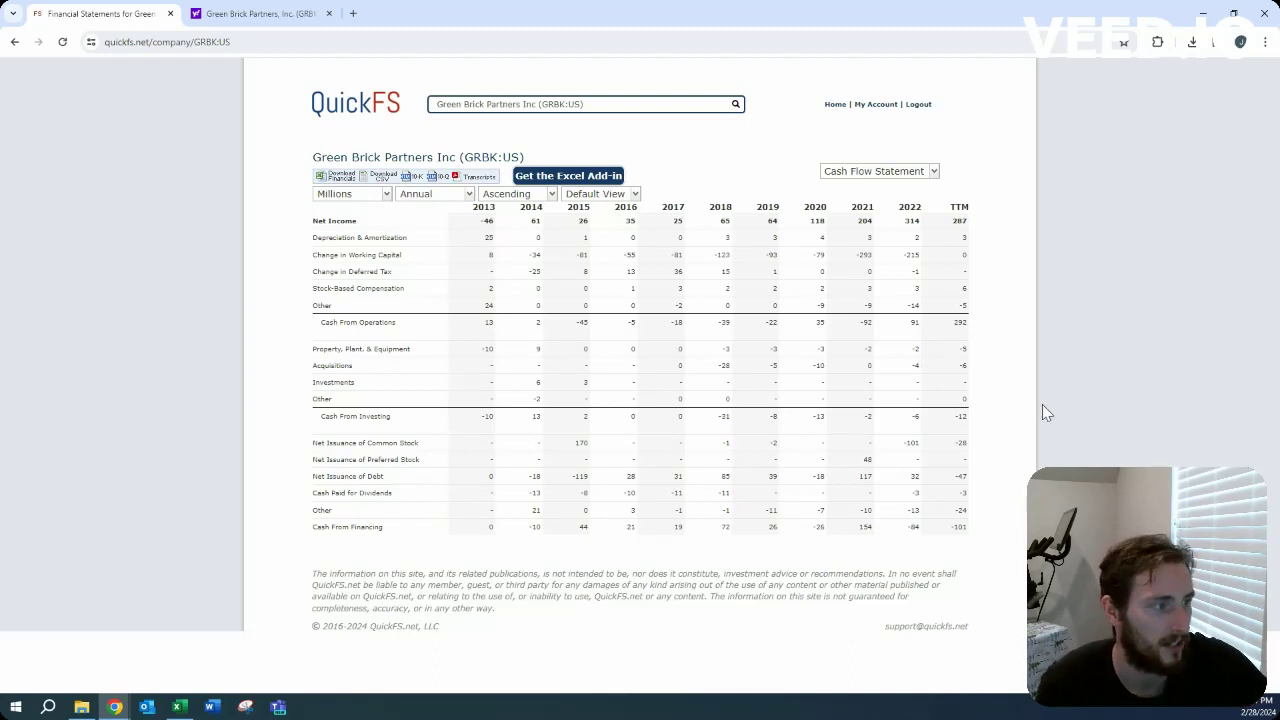
click(876, 172)
click(884, 189)
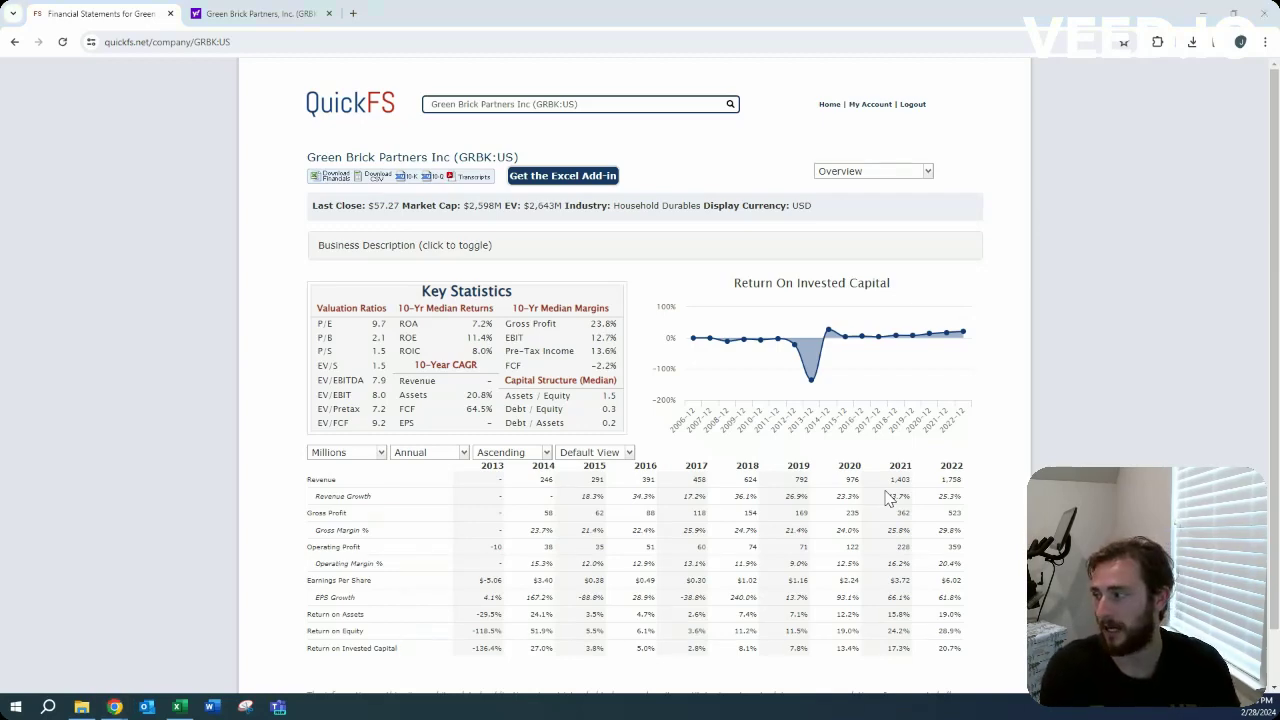
- Select the Rev Change cell C826 in Excel, then expand QuickFS's business description
key(alt+Tab)
click(188, 412)
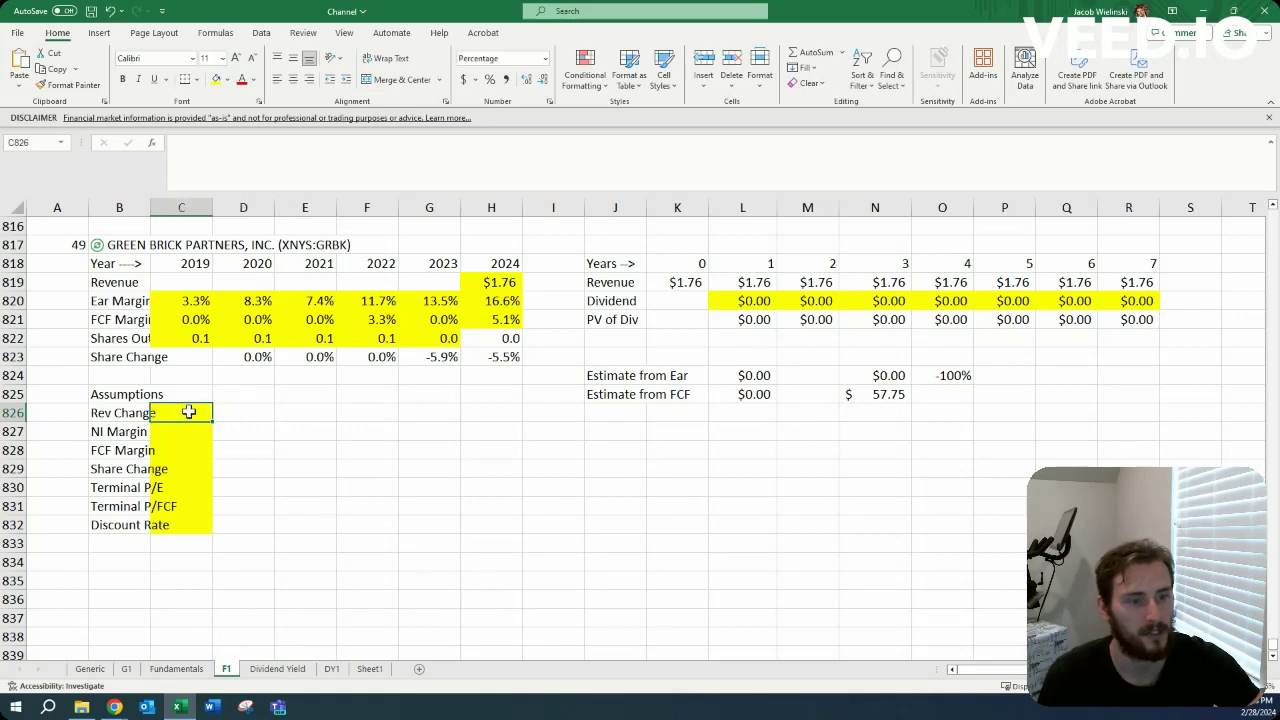
key(alt+Tab)
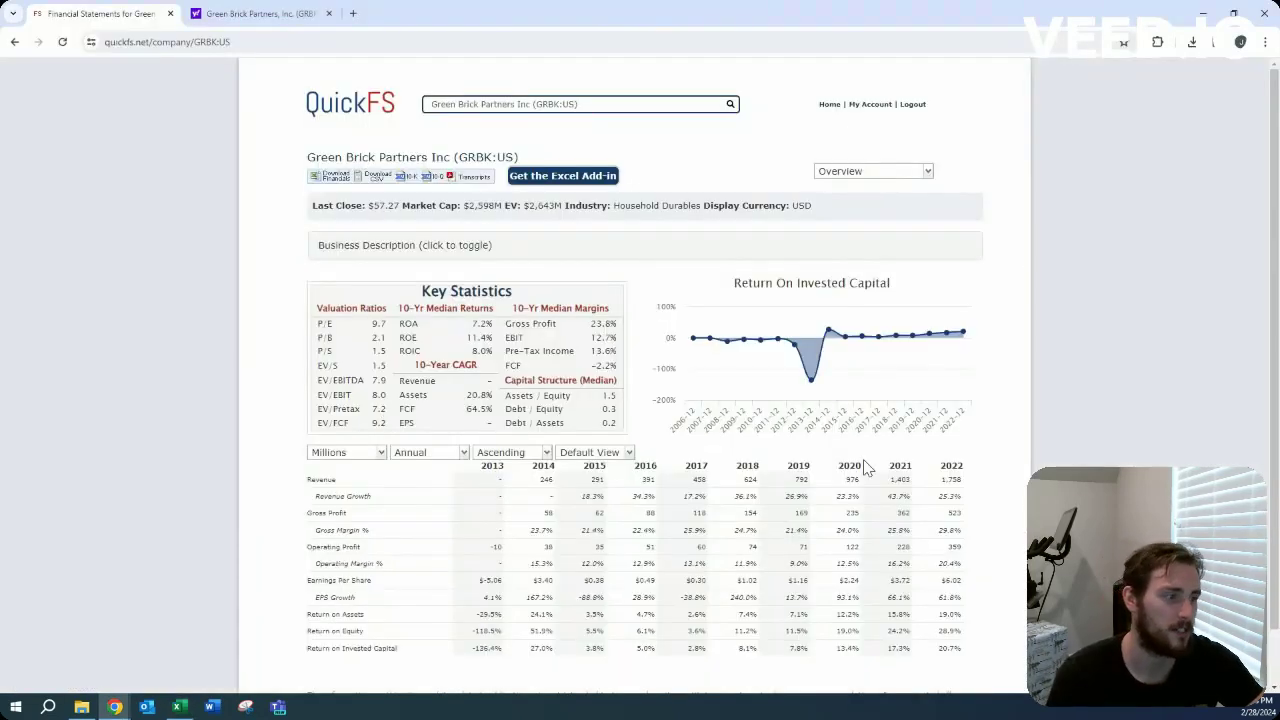
click(875, 252)
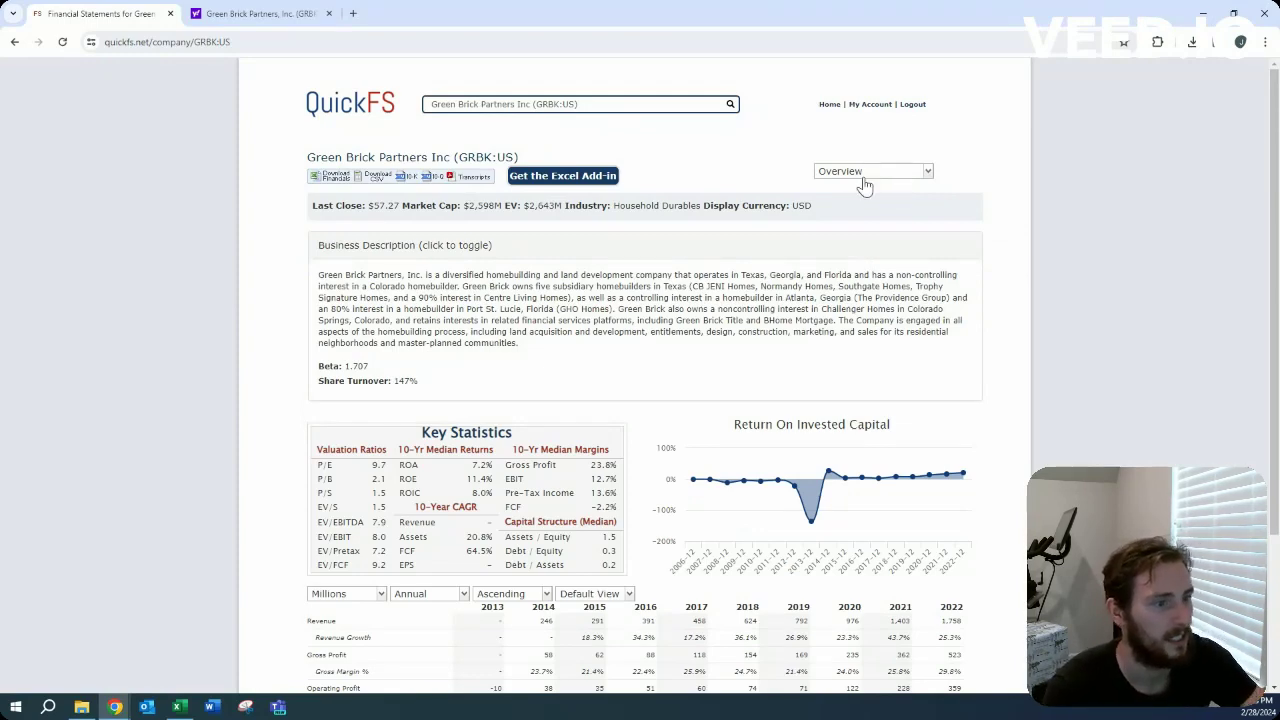
- Review QuickFS Key Ratios and the cash flow statement, glance at Yahoo Finance, and return to Excel
click(862, 174)
click(858, 253)
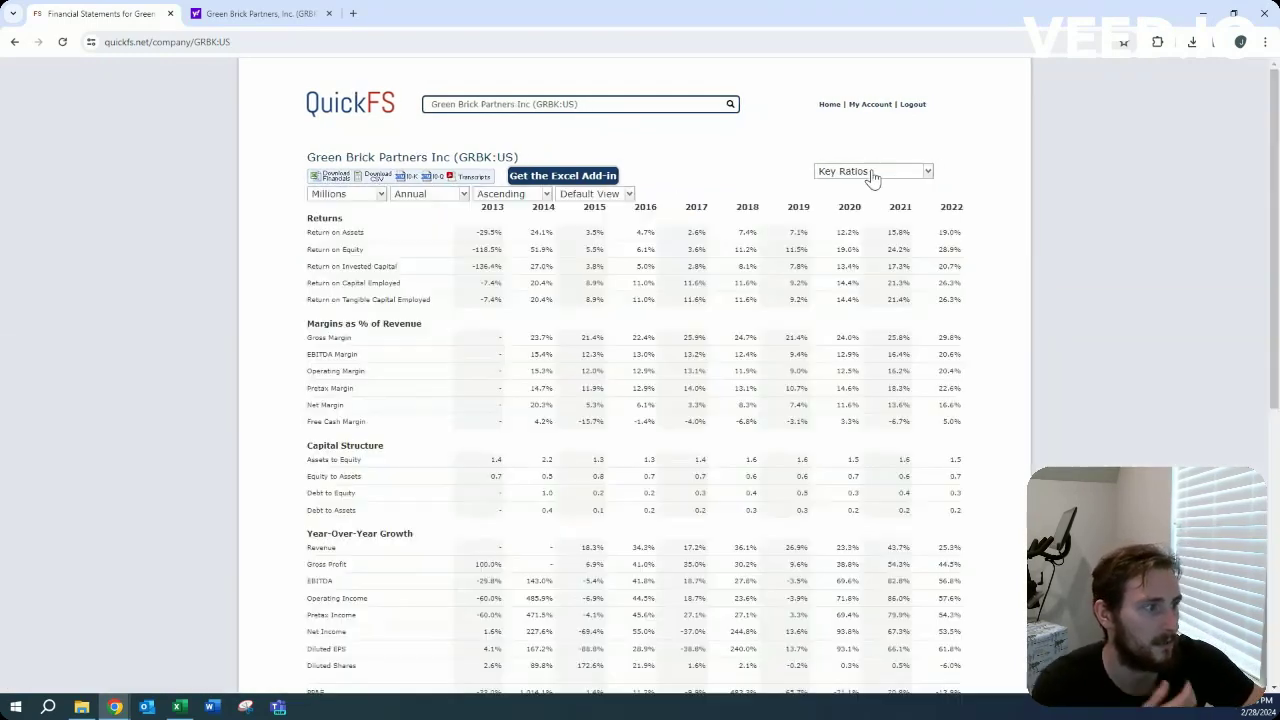
click(874, 171)
click(880, 238)
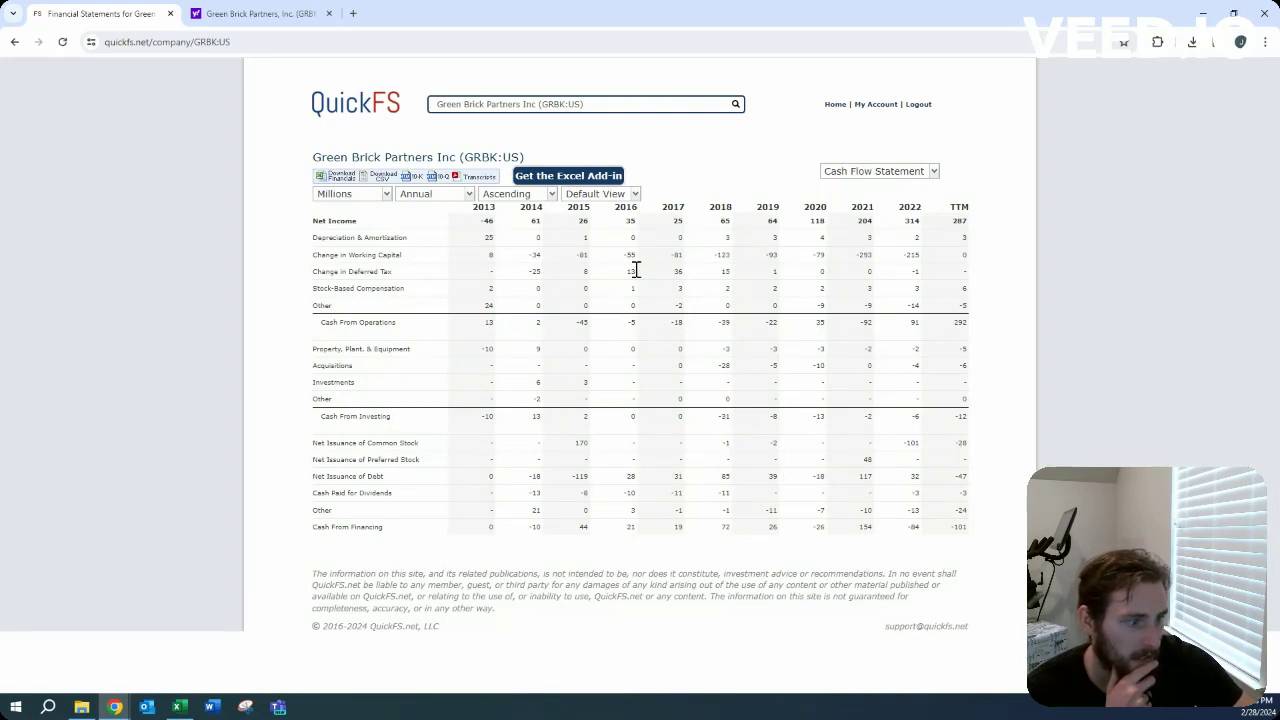
click(270, 13)
click(110, 13)
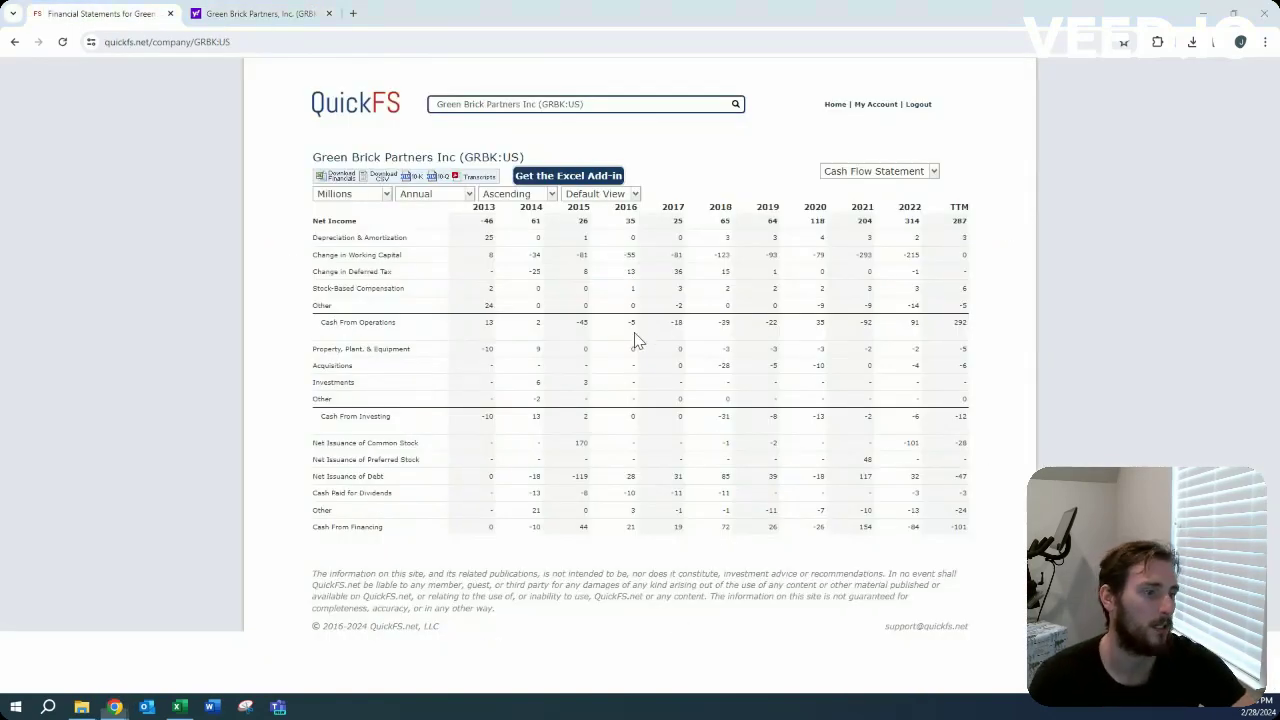
key(alt+Tab)
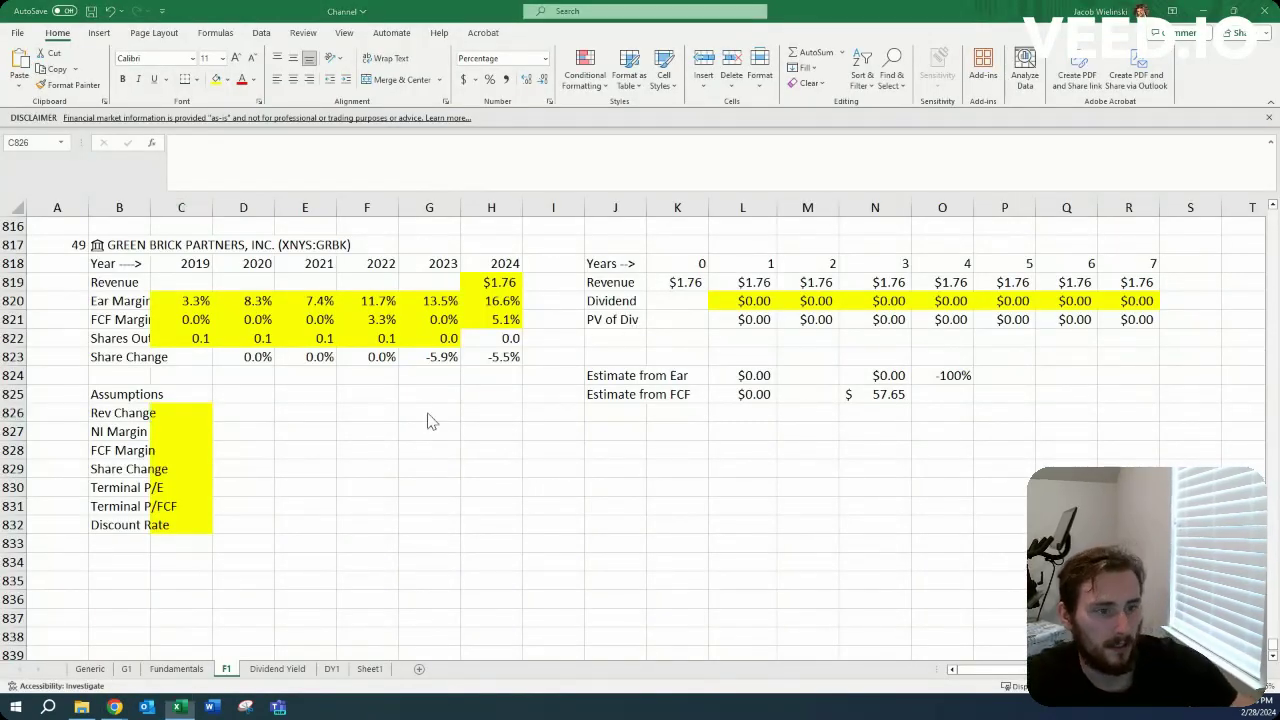
- Return QuickFS to the Overview page and go back to the Excel workbook
key(alt+Tab)
click(888, 174)
click(886, 193)
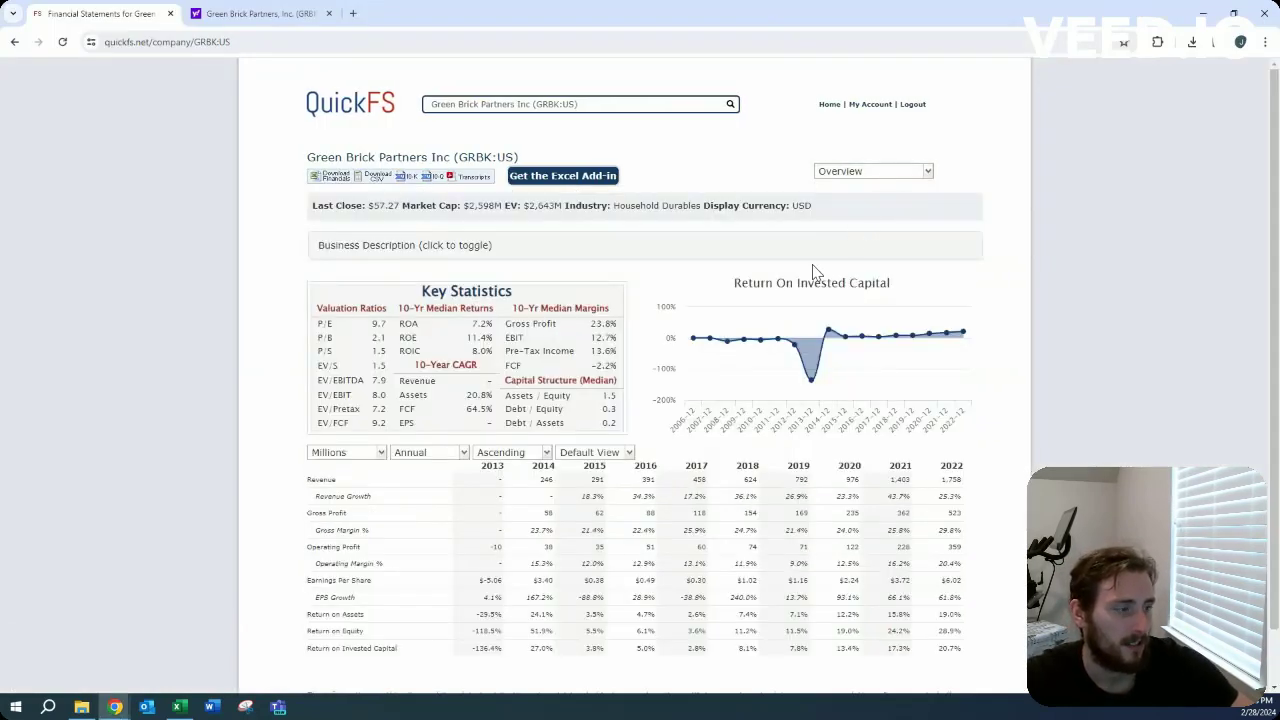
key(alt+Tab)
- Enter a 10% revenue change and a Terminal P/E of 18
text(10)
key(Return)
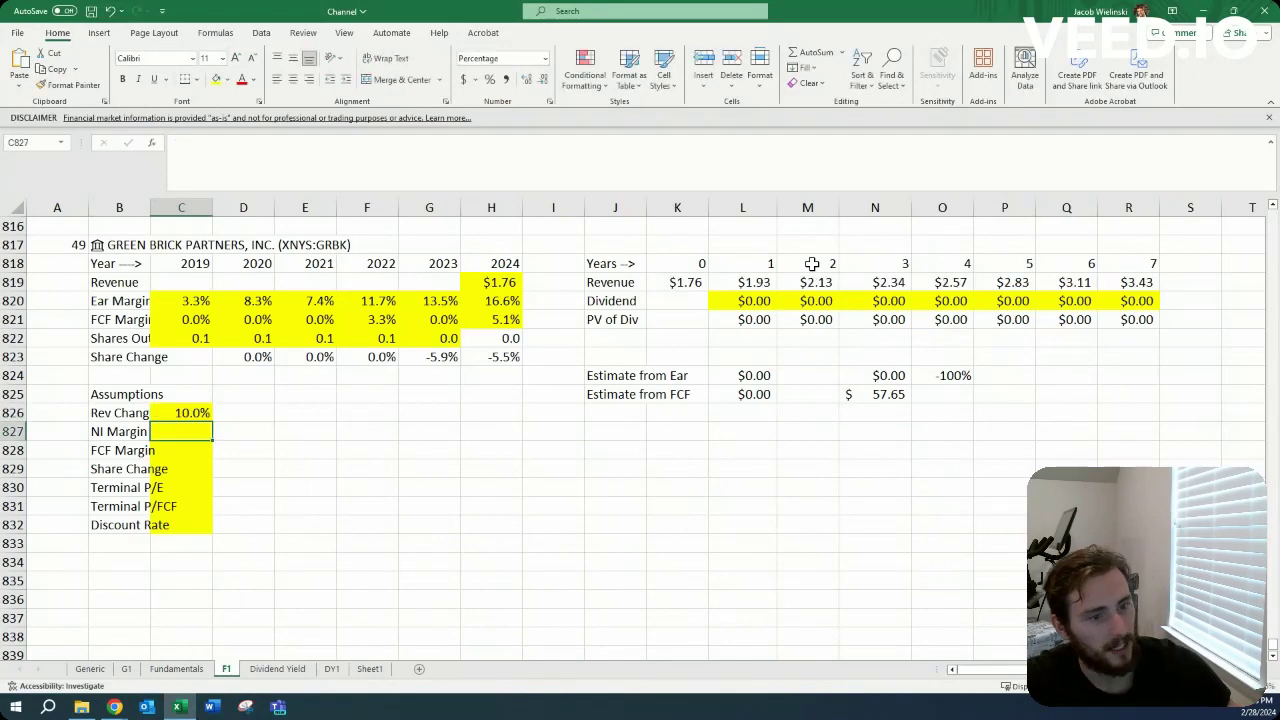
key(Down)
key(Down)
key(Down)
text(18)
key(Return)
text(18)
key(alt+Tab)
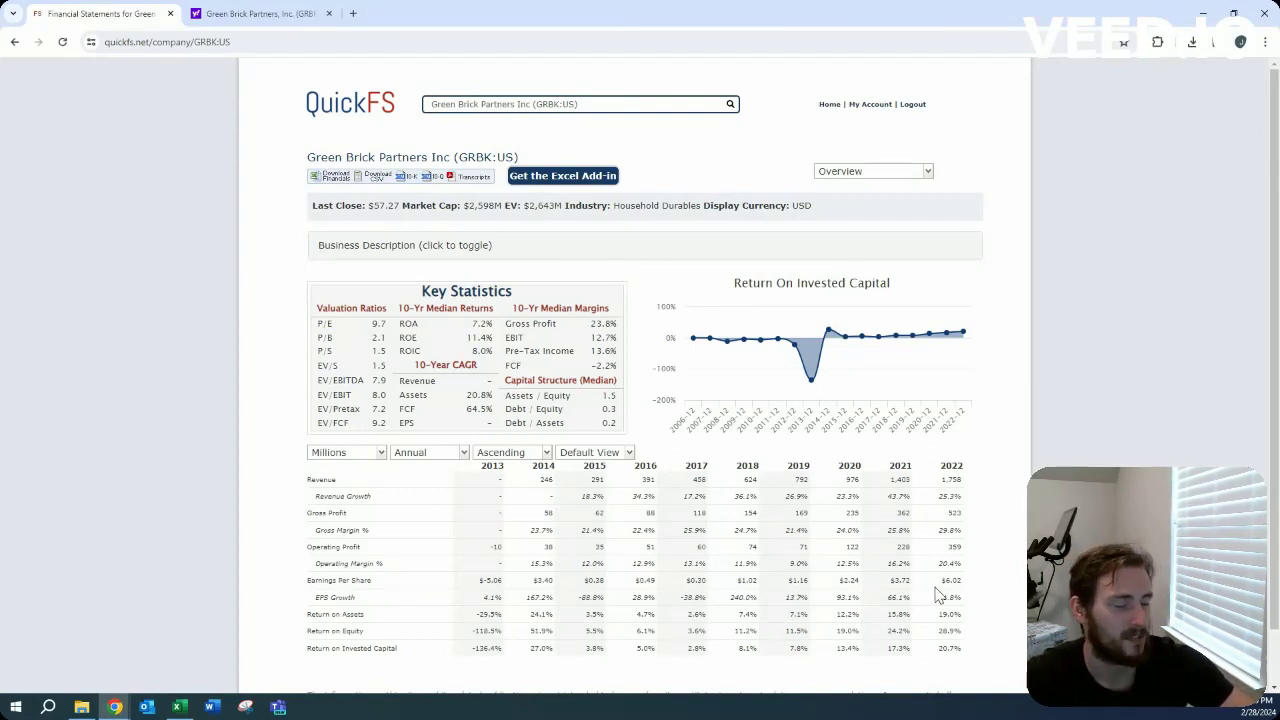
key(alt+Tab)
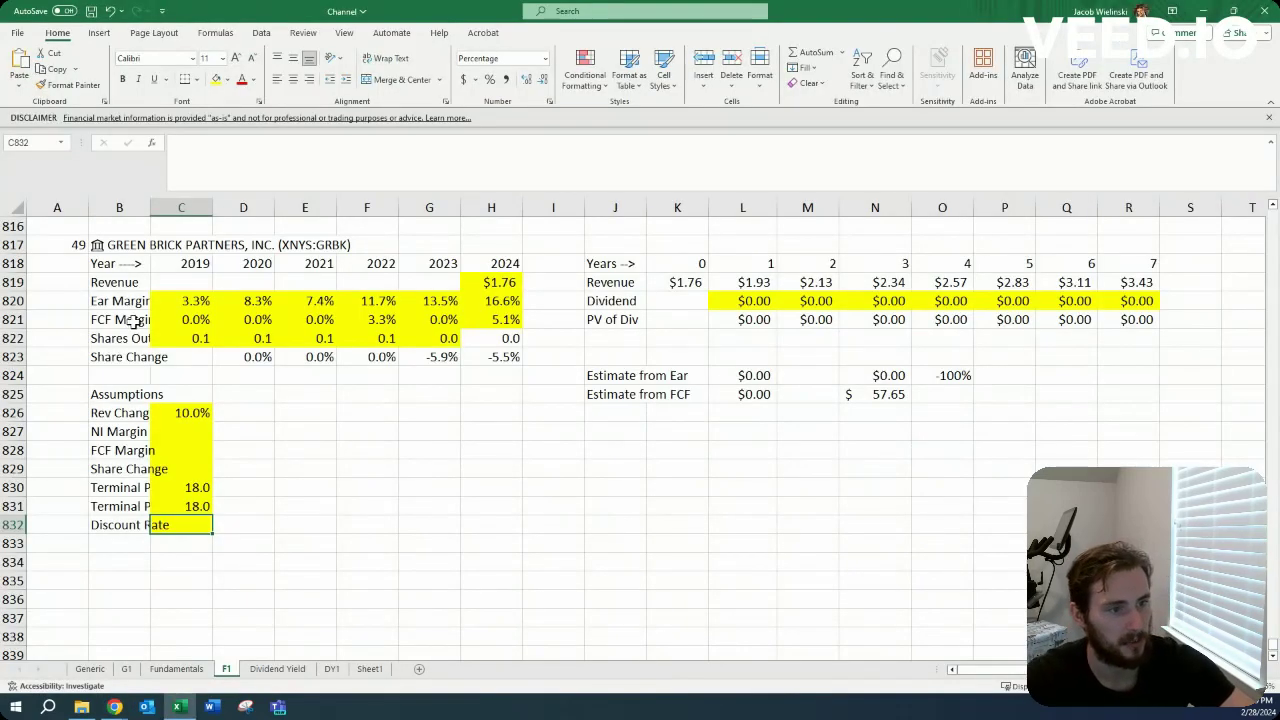
- Review the 2019–2024 earnings and FCF margin history, then go to the NI Margin assumption
click(166, 301)
key(ctrl+shift+Right)
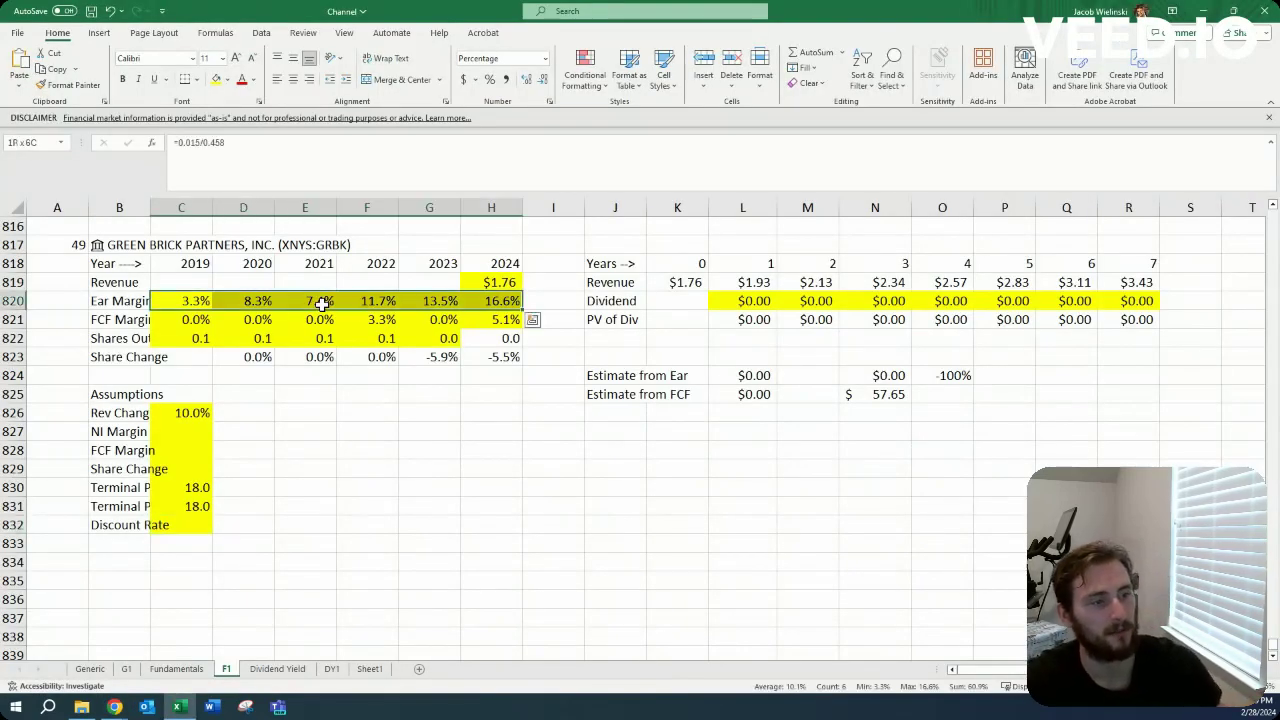
key(ctrl+shift+Left)
key(Down)
key(Up)
key(ctrl+shift+Right)
key(Down)
key(Down)
key(Down)
key(Down)
key(Down)
key(Down)
key(Down)
key(Down)
key(Down)
key(Down)
key(Down)
key(Up)
key(Up)
key(Up)
key(Up)
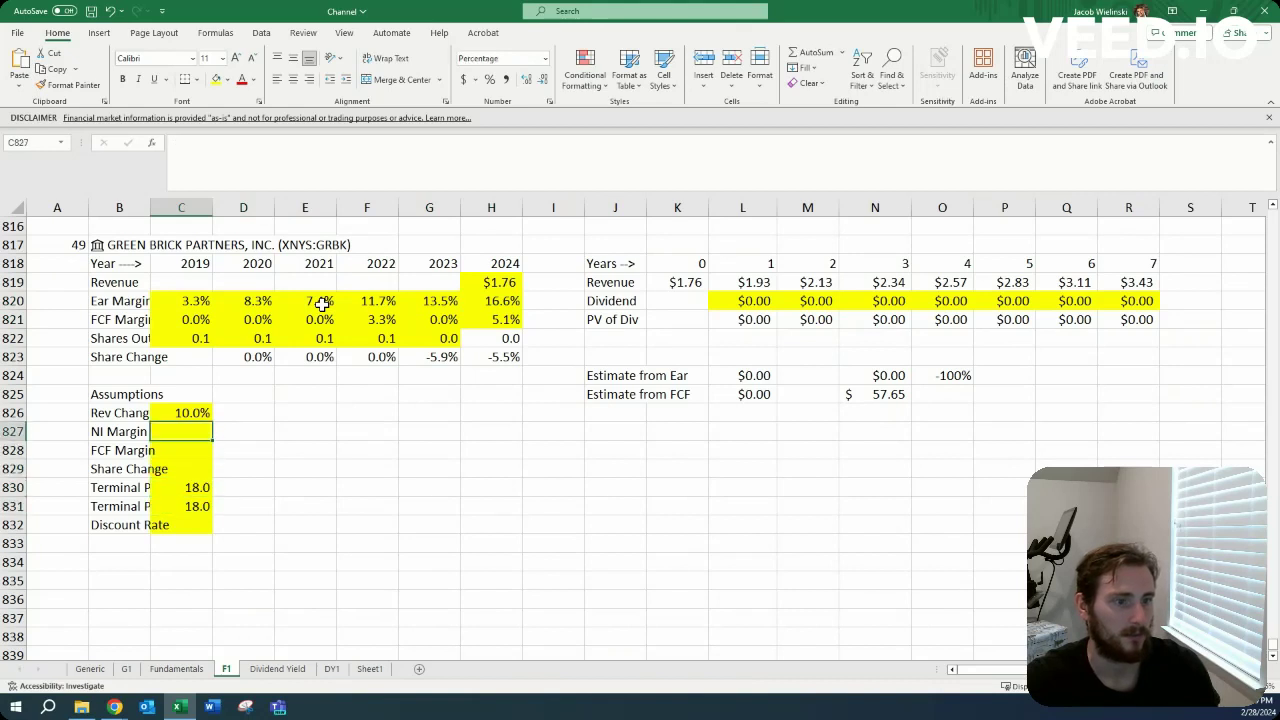
- Set NI Margin to 8% and FCF Margin to 6%, and enter 0% in the next assumption
text(8%)
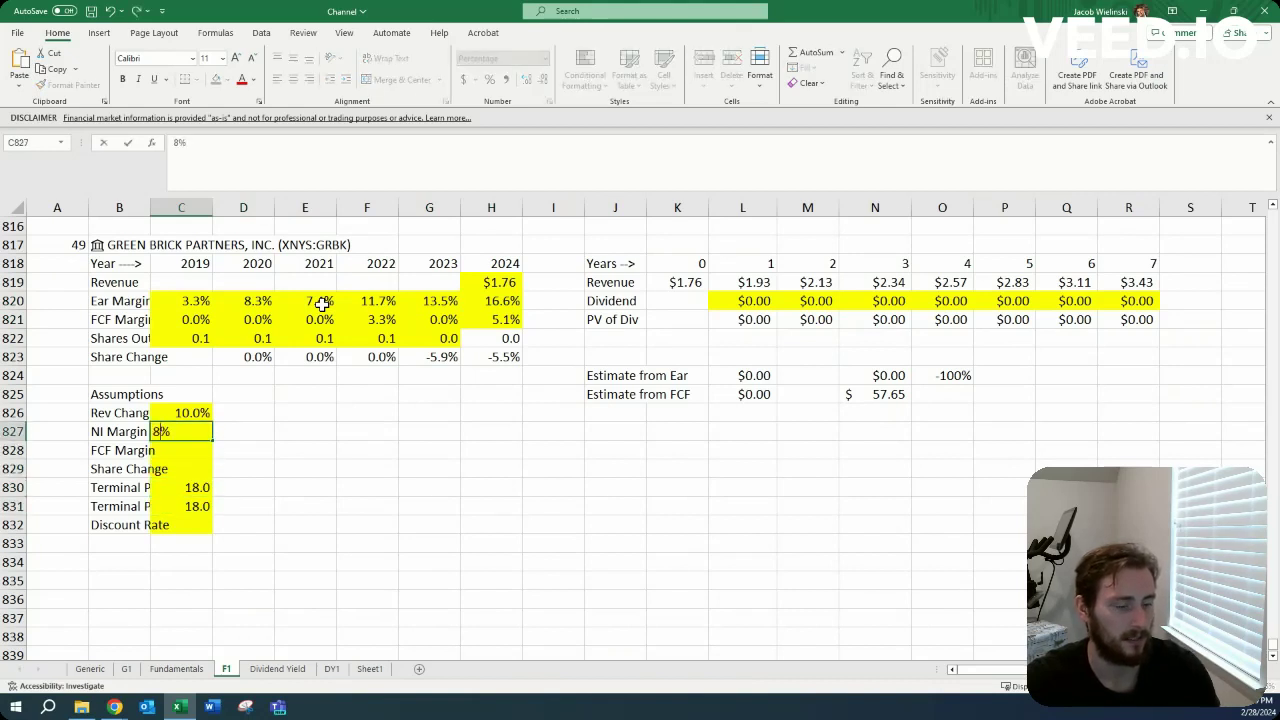
key(Return)
text(5%)
key(Return)
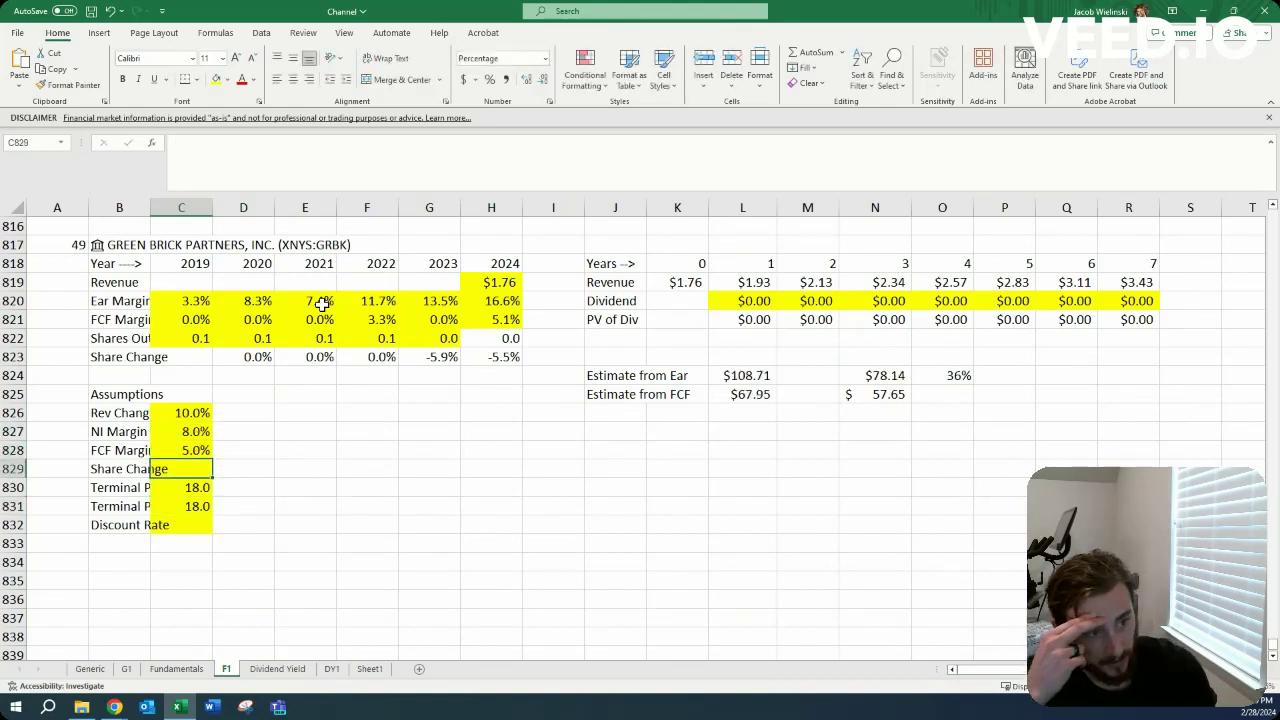
key(Up)
text(6%)
key(Return)
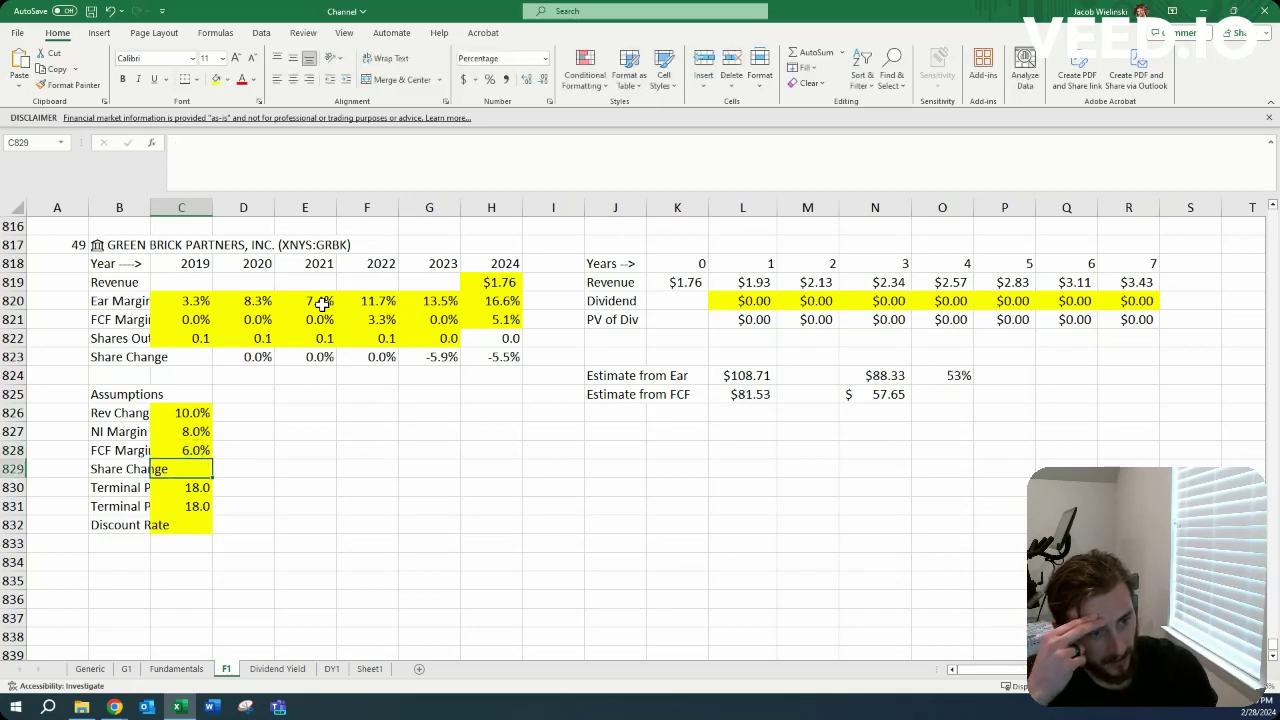
text(0%)
key(Return)
key(alt+Tab)
- Toggle between Green Brick's cash flow statement and Overview to compare their figures
click(895, 172)
click(894, 234)
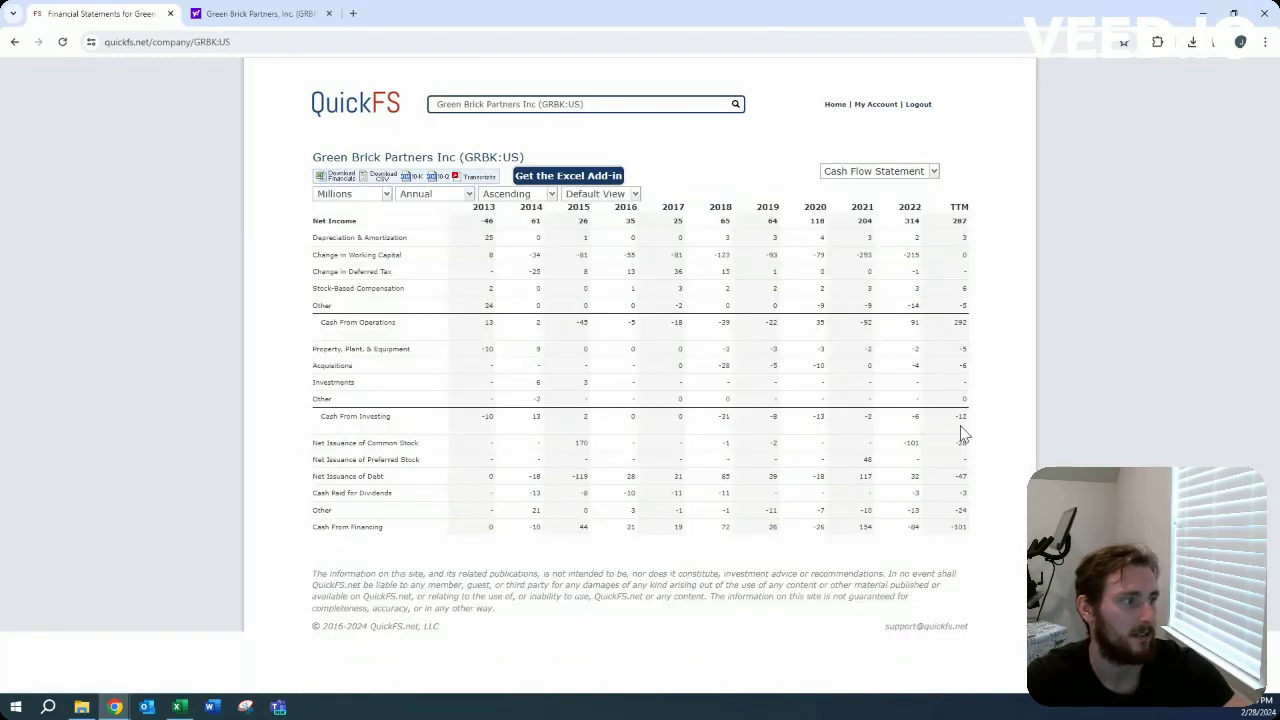
click(880, 171)
click(858, 190)
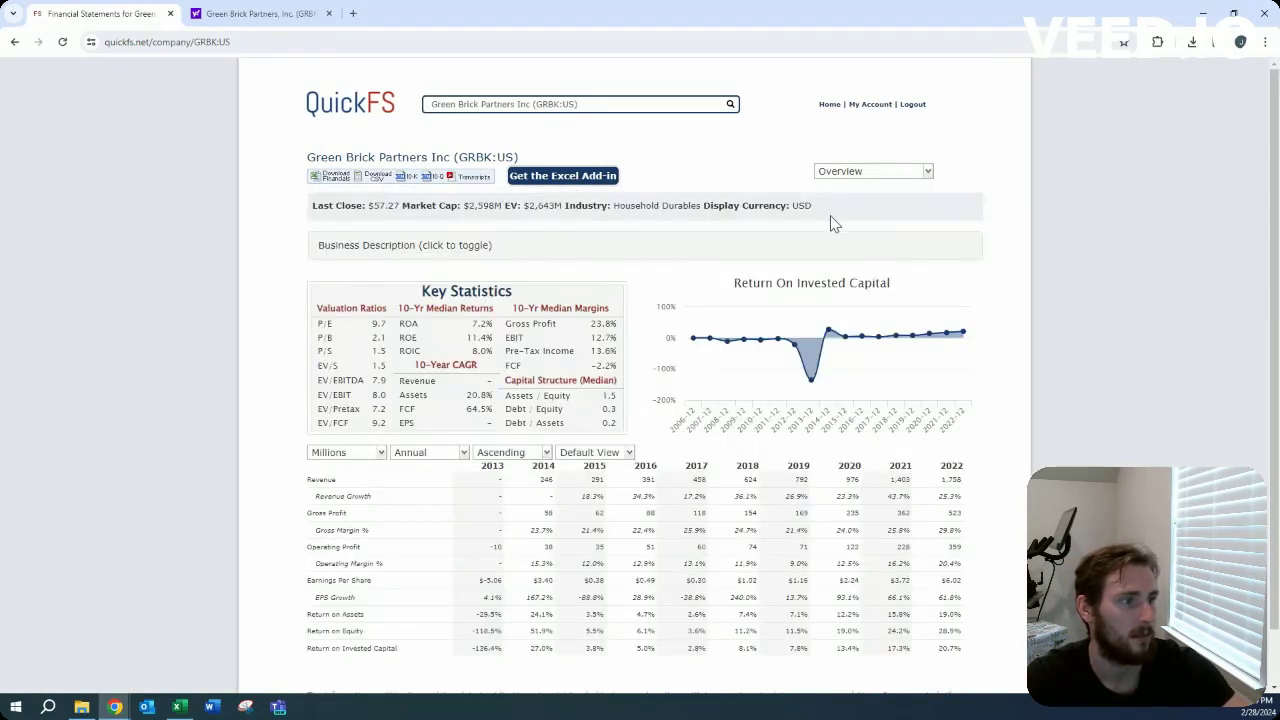
click(873, 171)
click(876, 237)
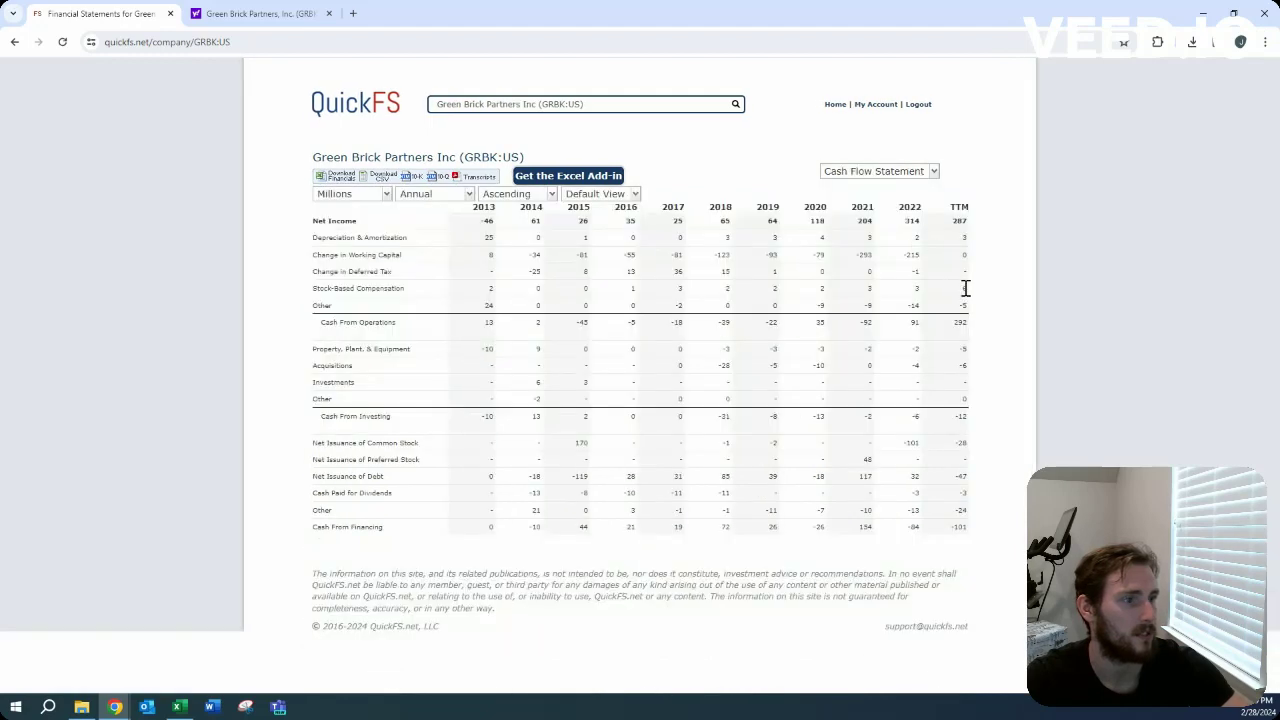
click(894, 171)
- Enter -2% for Share Change in C829 and 15% for Discount Rate in C832
click(885, 190)
key(alt+Tab)
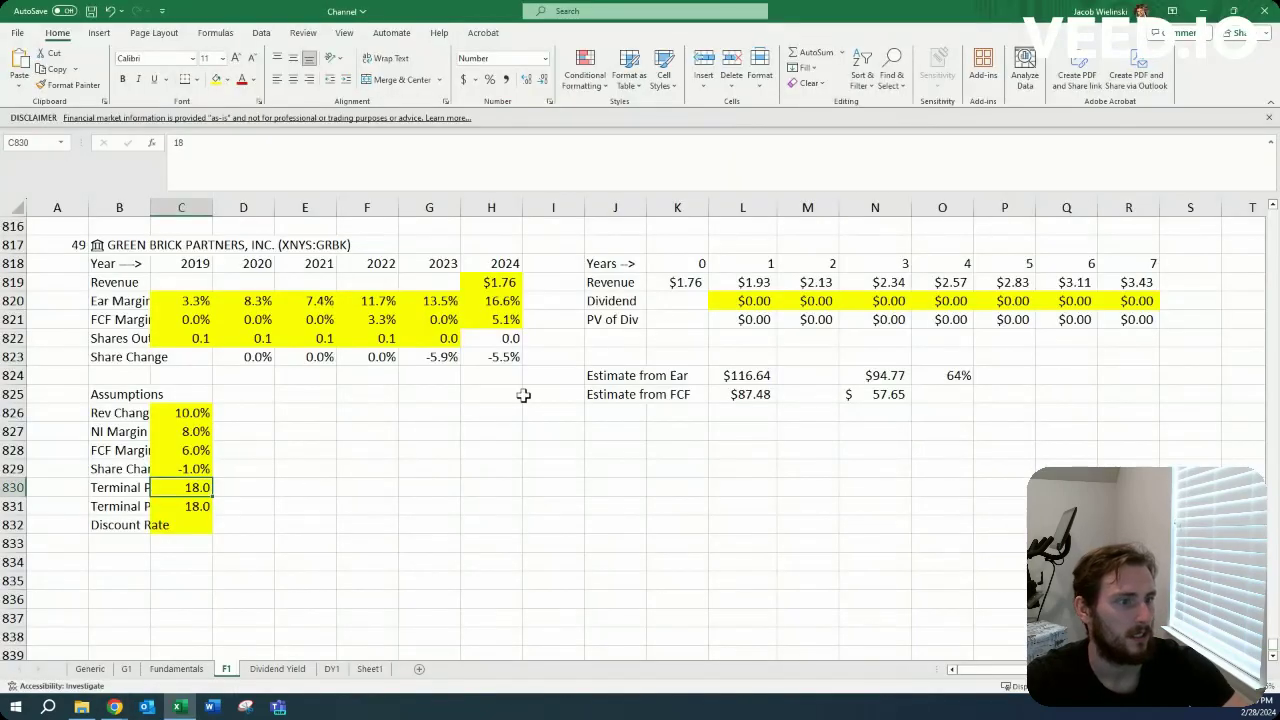
key(Up)
text(-)
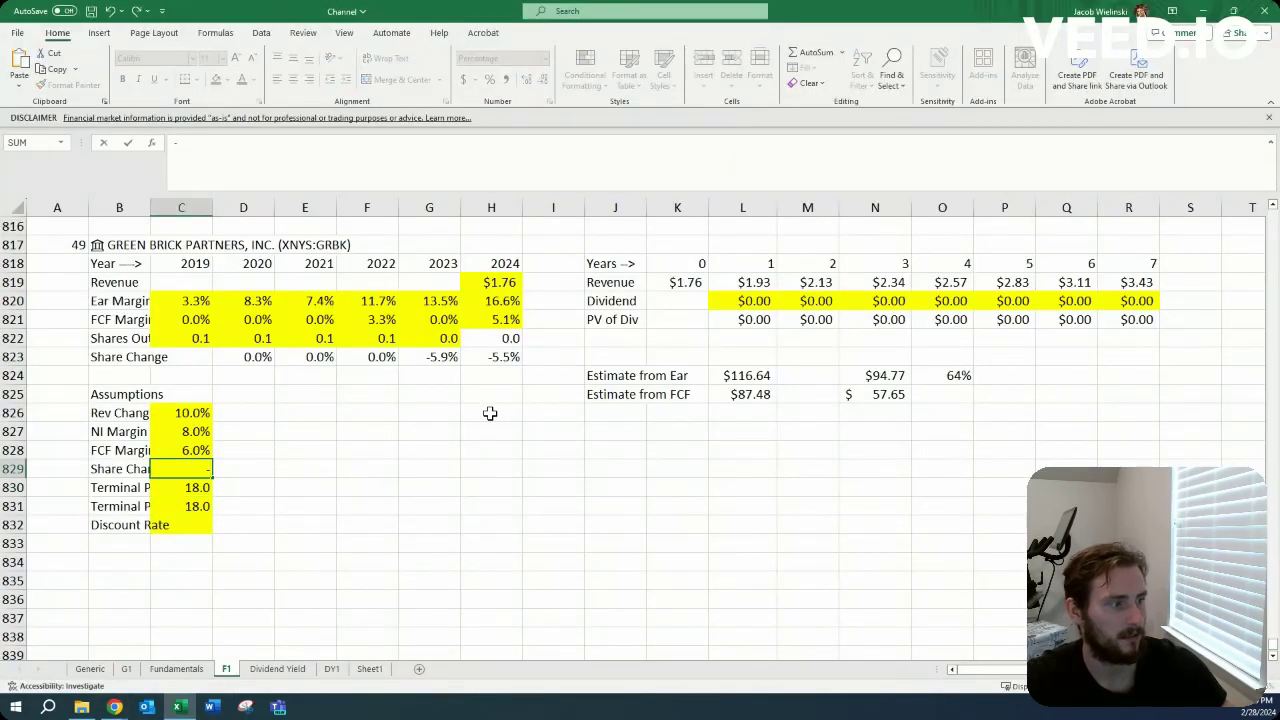
text(2)
key(Return)
key(Down)
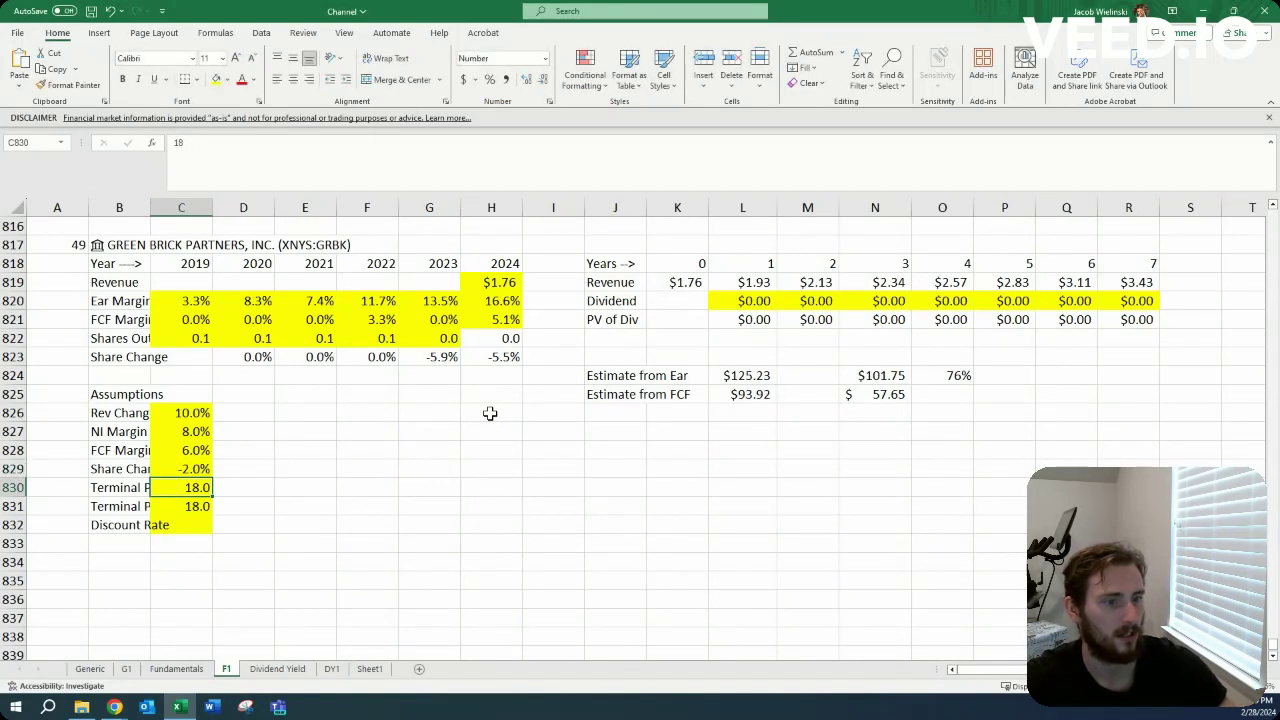
key(Down)
text(15%)
key(Return)
key(Up)
key(Up)
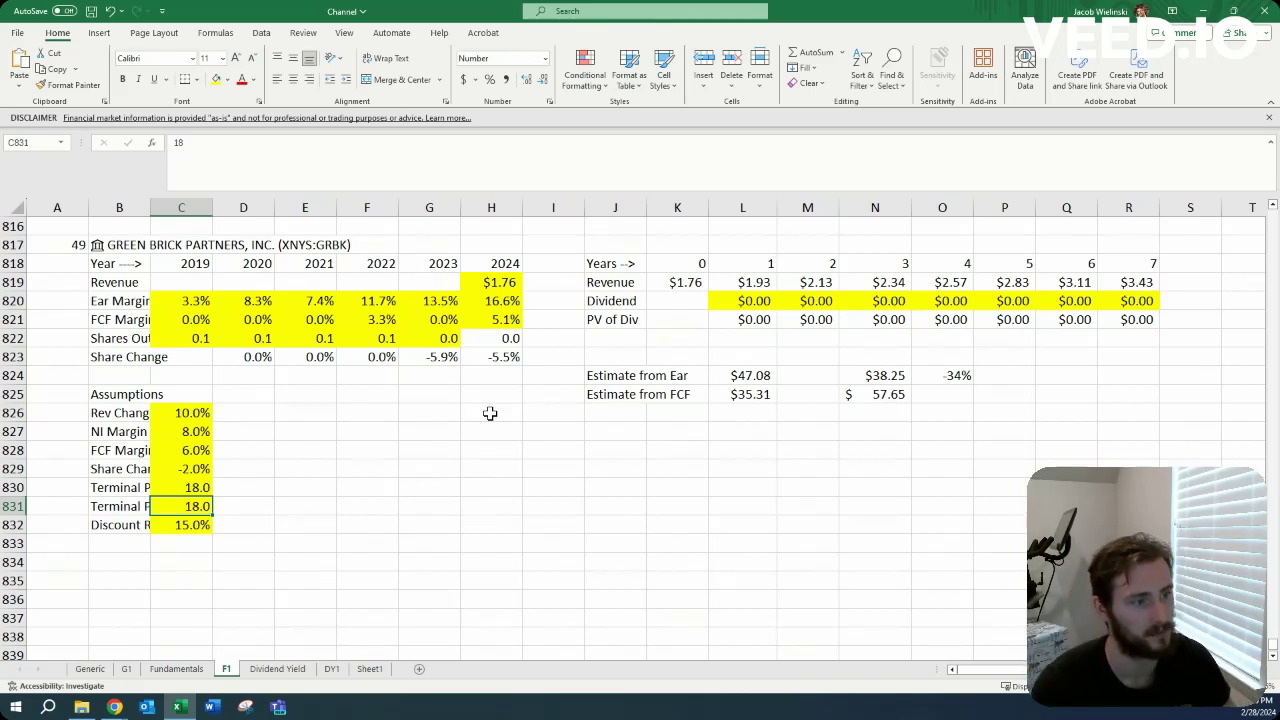
click(176, 433)
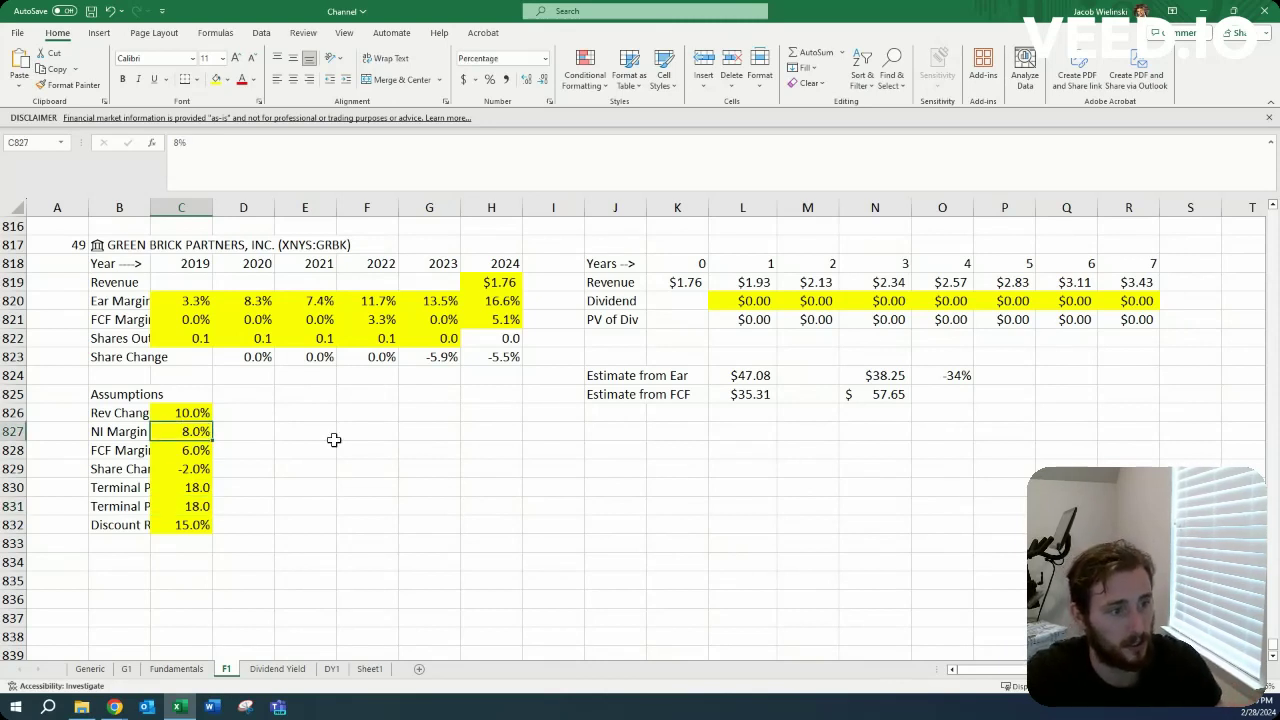
text(12)
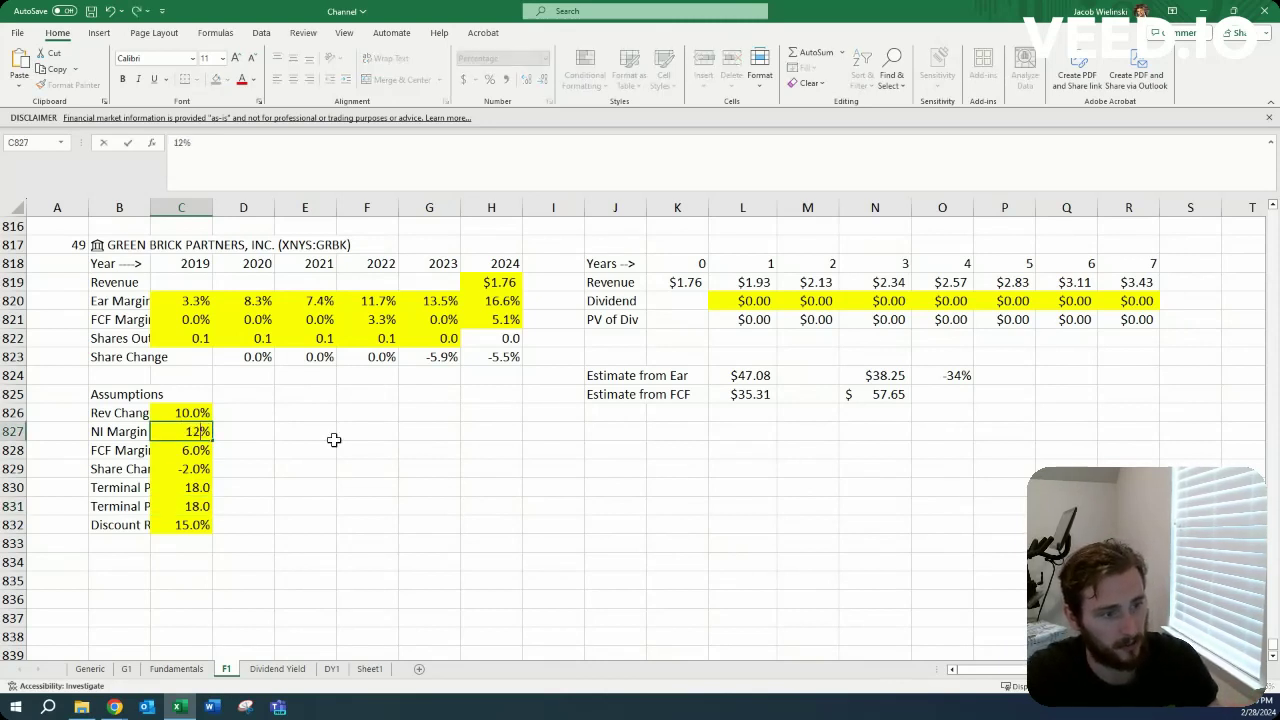
key(Return)
text(8)
key(Return)
key(Up)
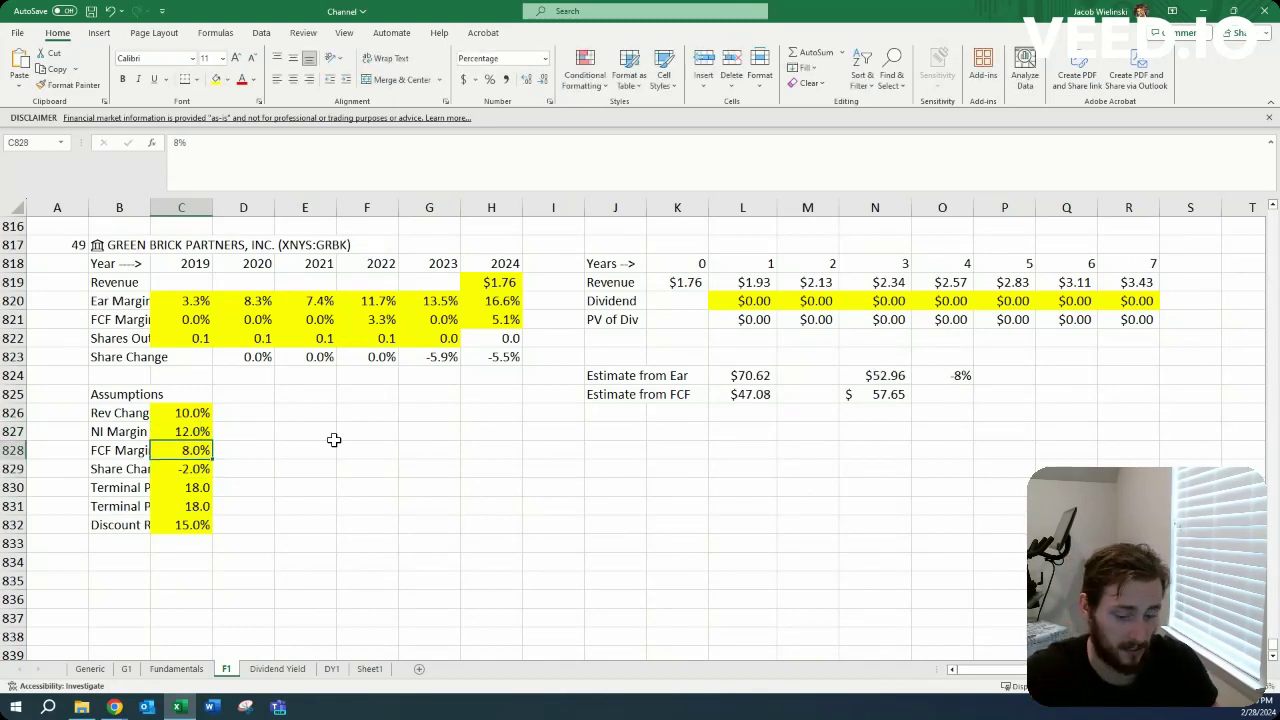
text(6)
key(Up)
text(8)
key(Return)
key(Up)
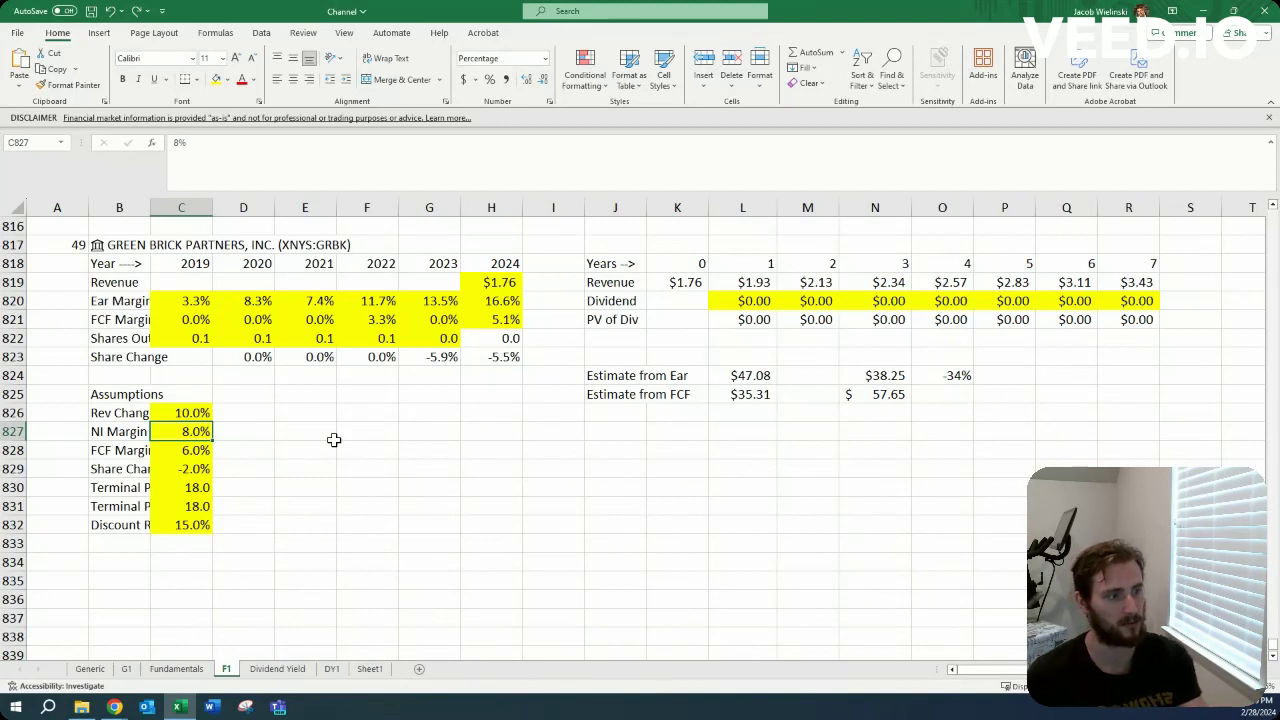
click(62, 298)
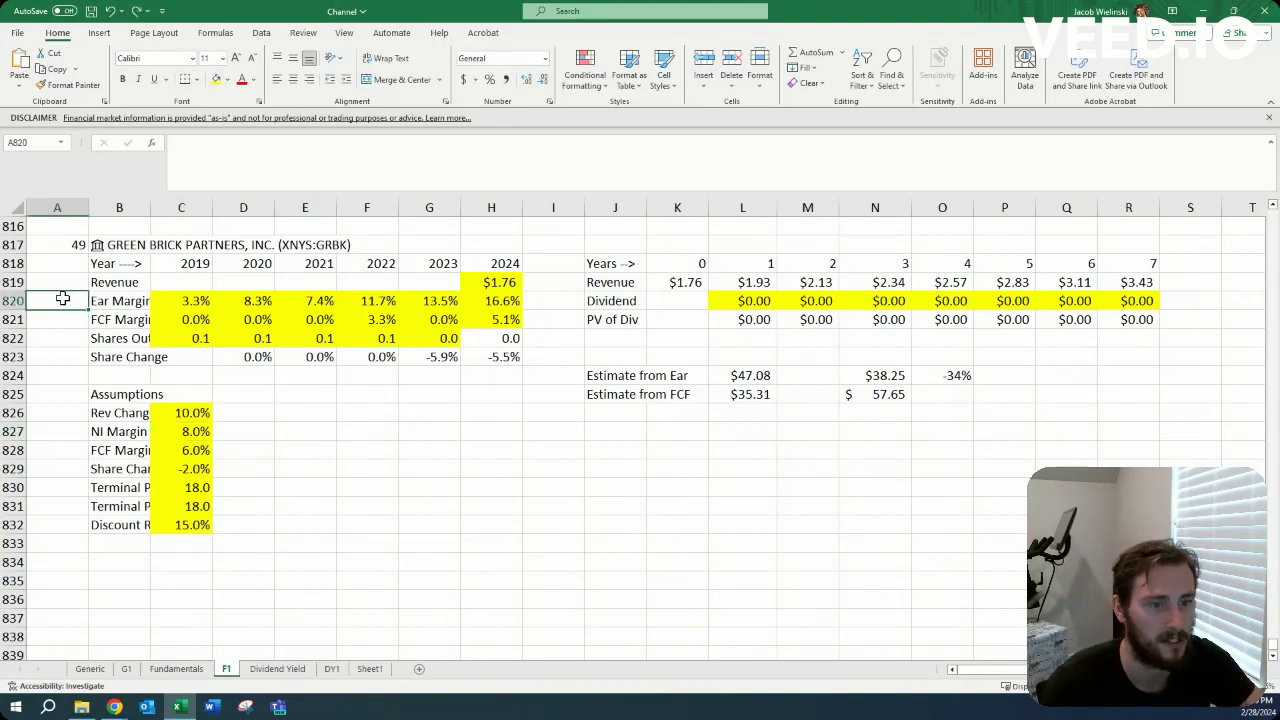